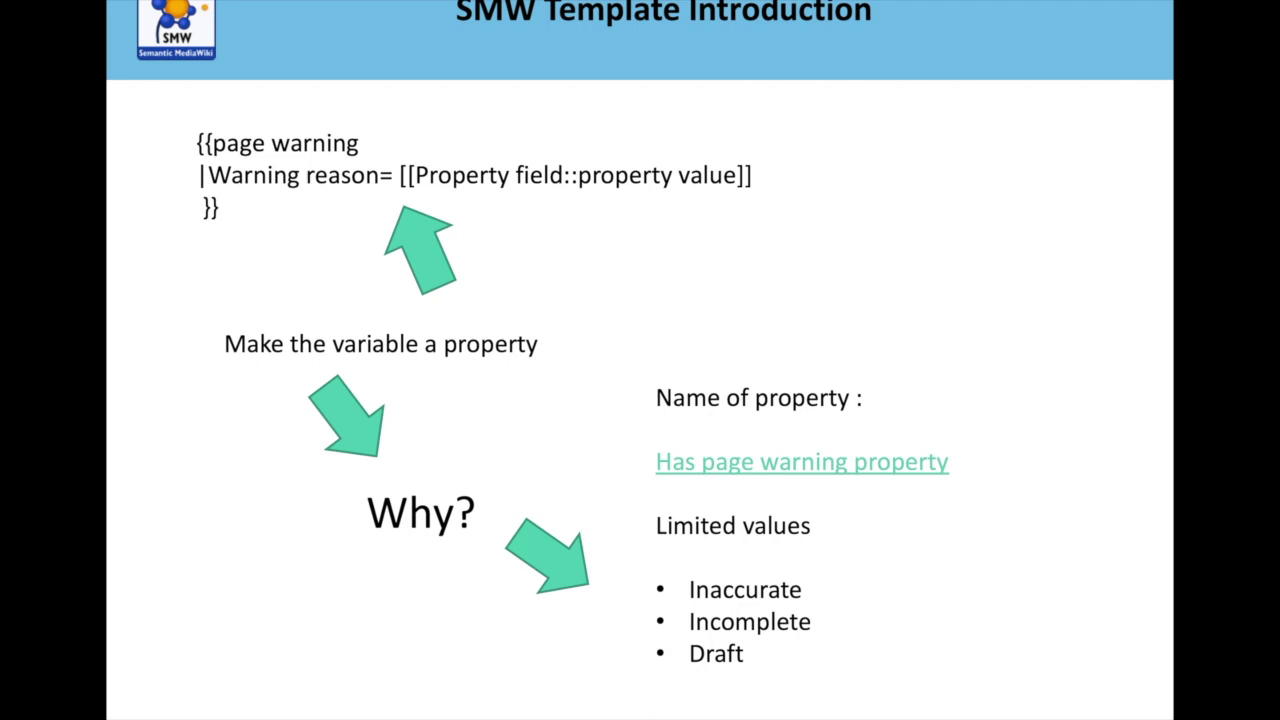
{"action": "key", "text": "Right"}
{"action": "key", "text": "Left"}
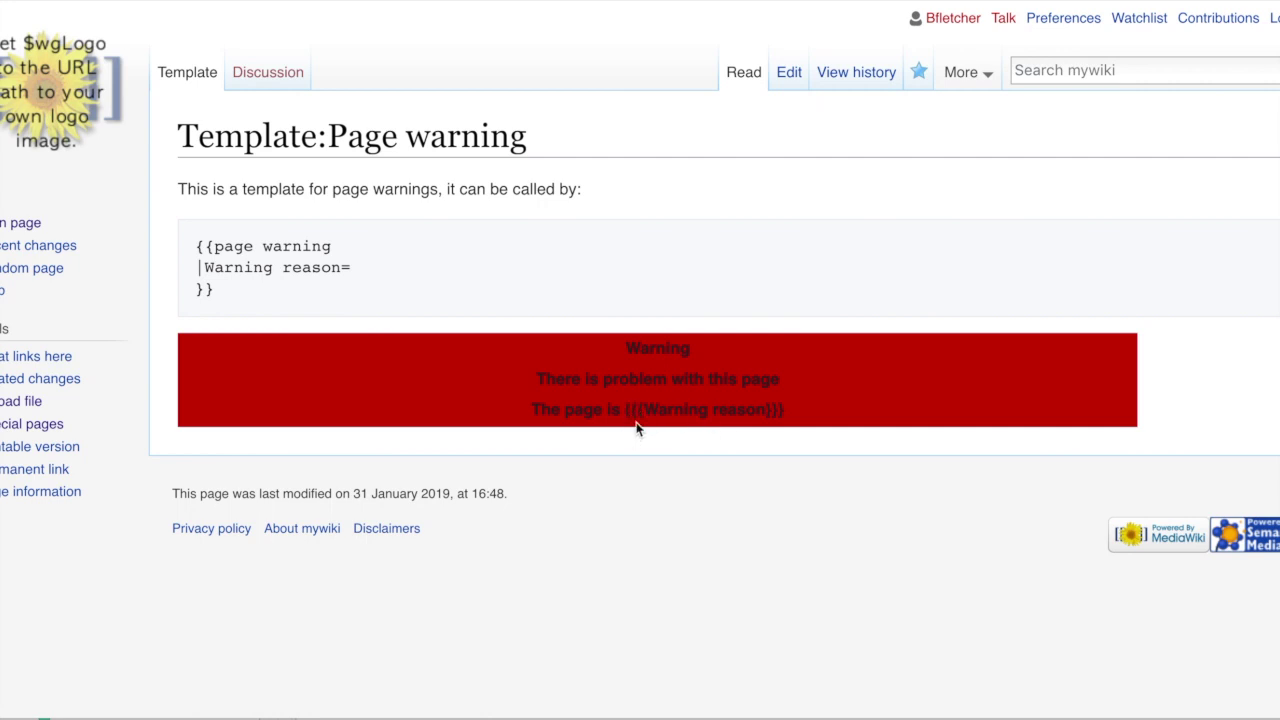
Edit the Page warning template so that the Warning reason variable defaults to Inaccurate, and preview the result.
{"action": "left_click", "coordinate": [789, 76]}
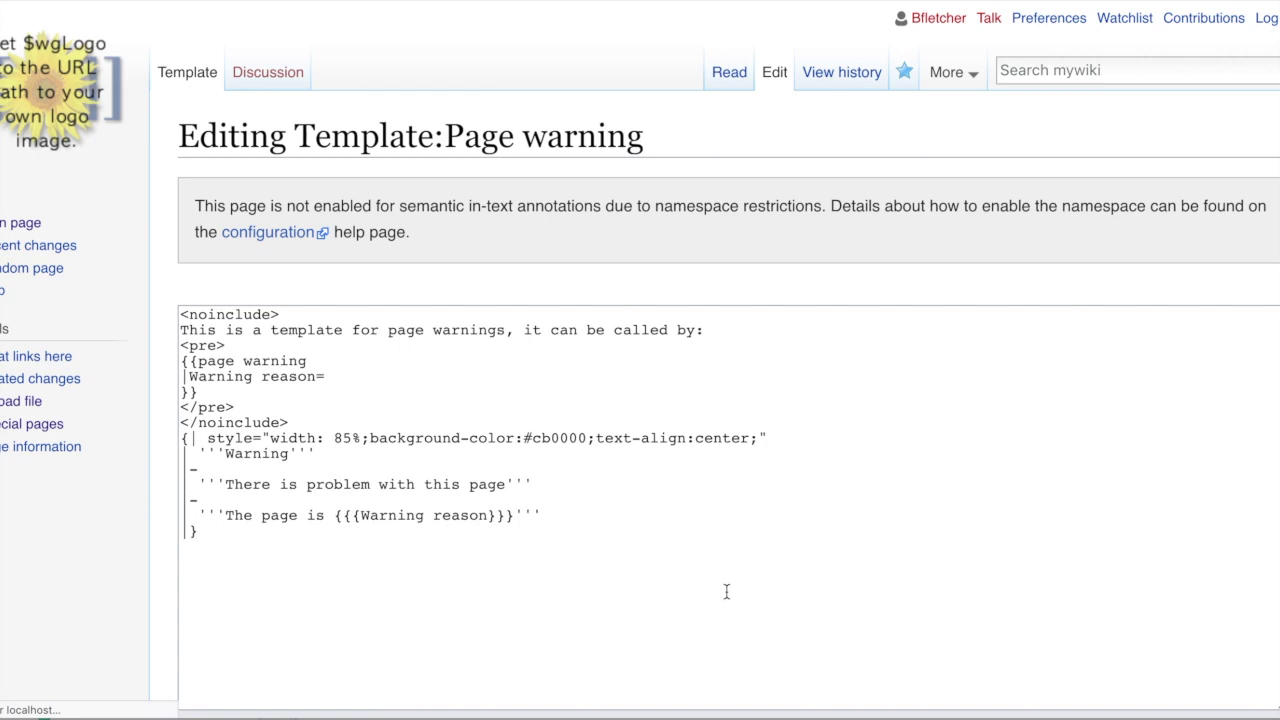
{"action": "left_click", "coordinate": [490, 517]}
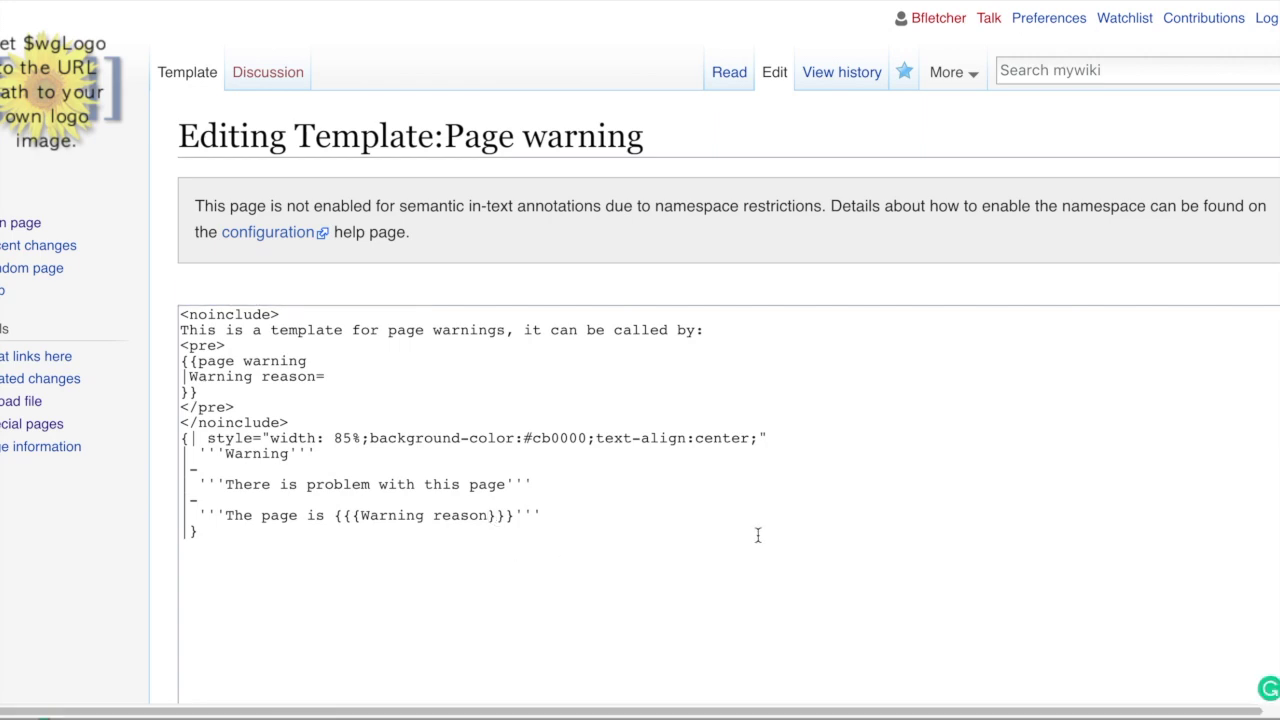
{"action": "type", "text": "|"}
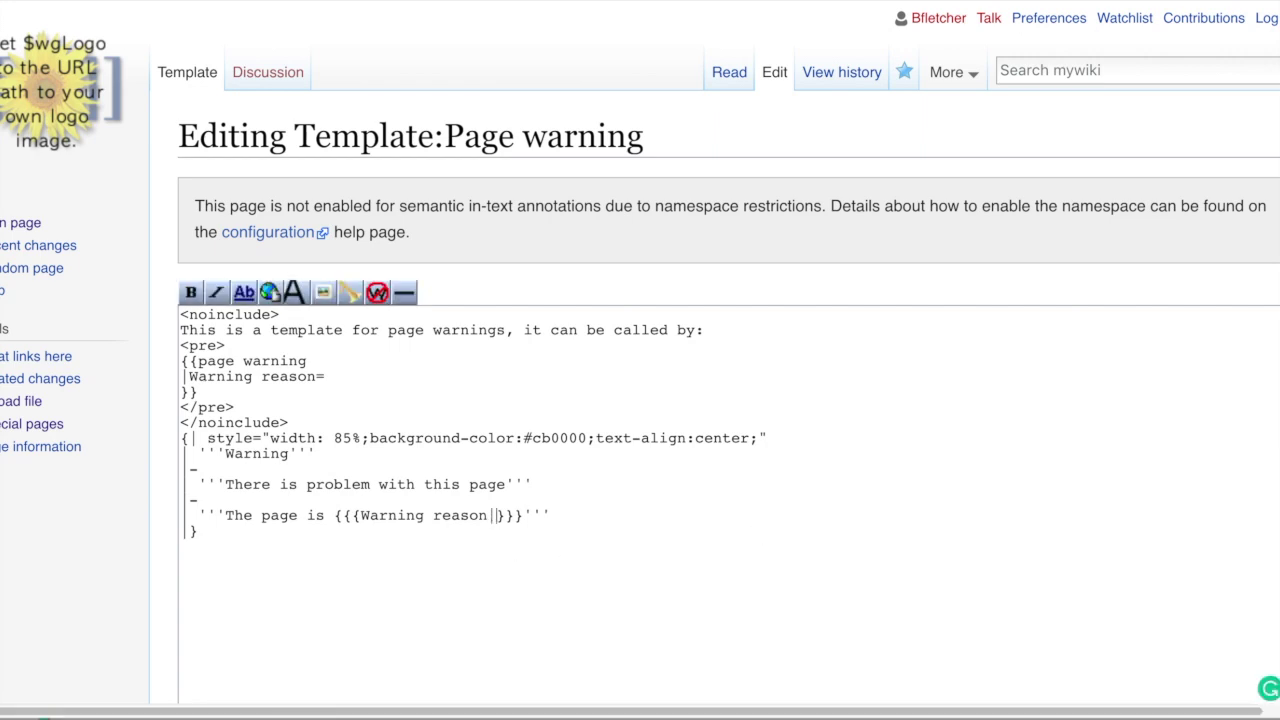
{"action": "type", "text": "Inaccurate"}
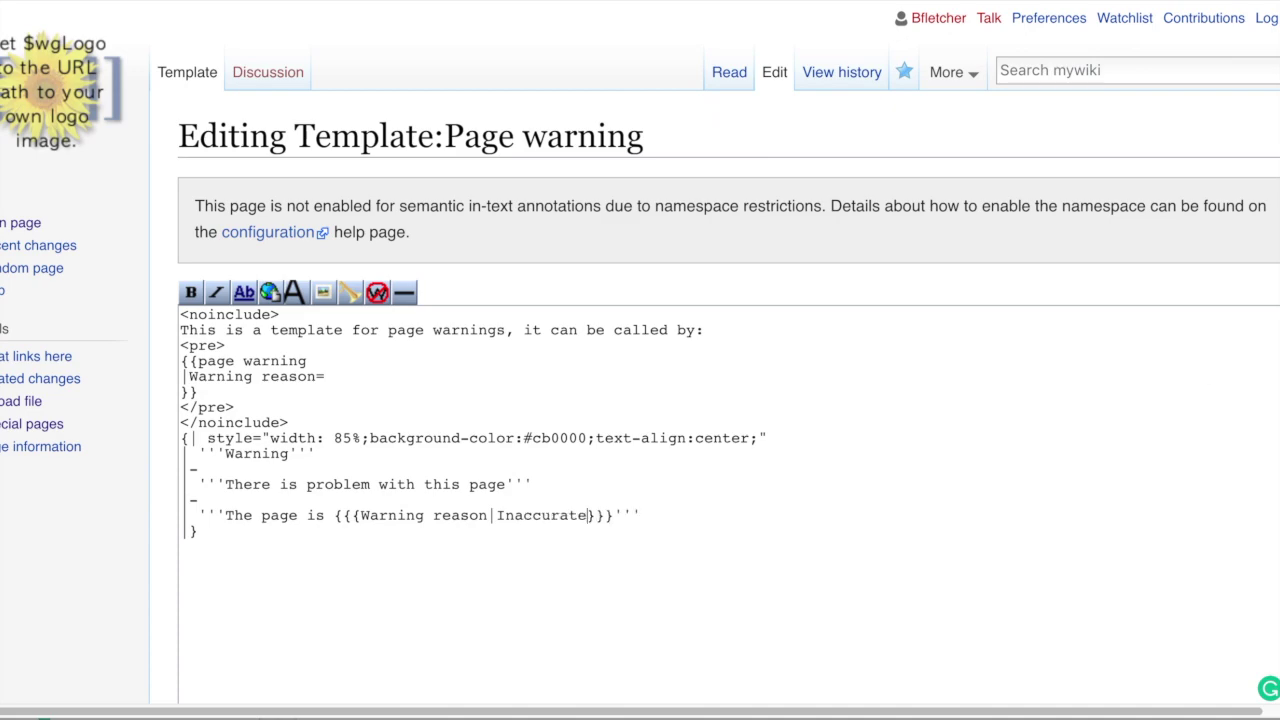
{"action": "scroll", "coordinate": [500, 640], "scroll_direction": "down", "scroll_amount": 3}
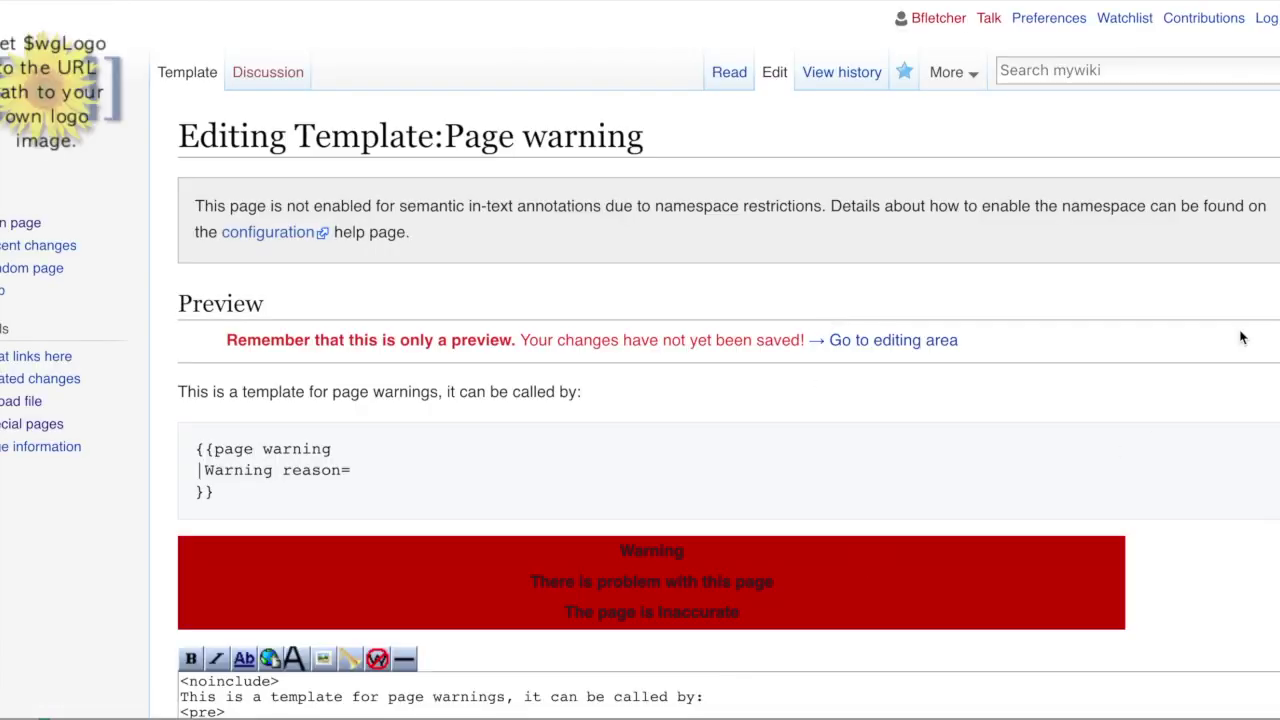
Insert [[Has page warning property:: directly before the Warning reason variable in the template's "The page is" line.
{"action": "scroll", "coordinate": [823, 396], "scroll_direction": "down", "scroll_amount": 4}
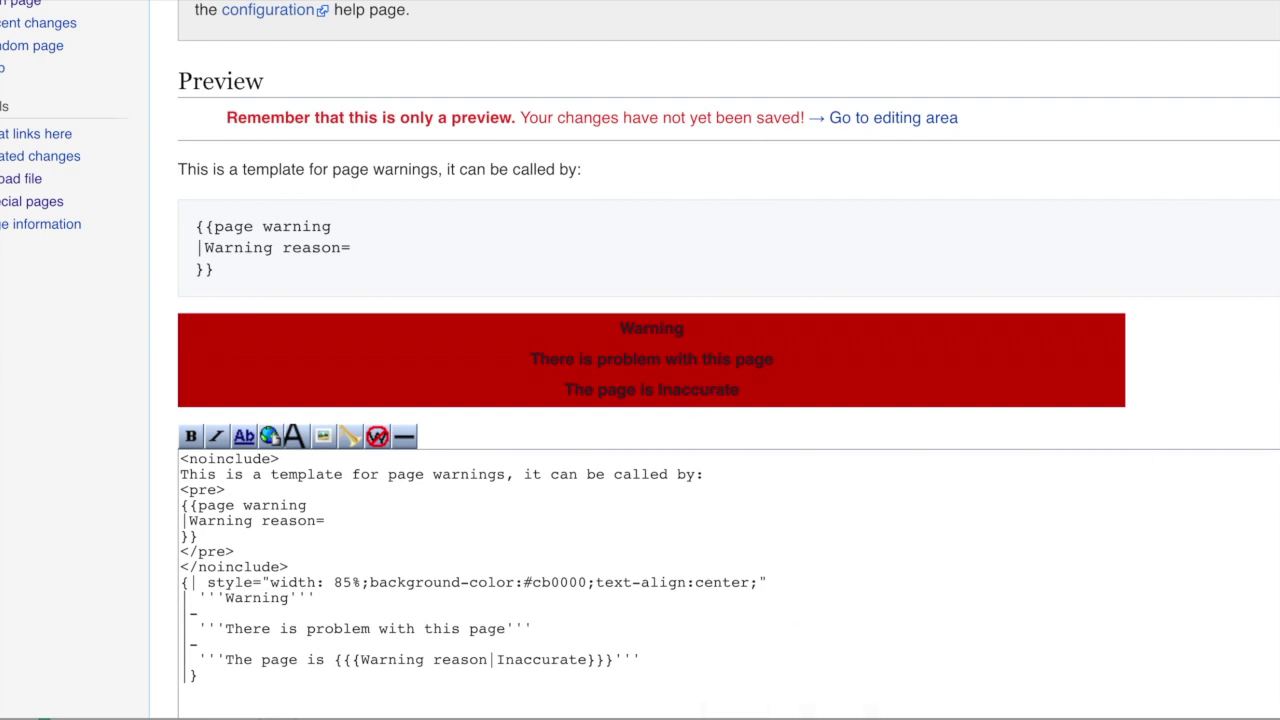
{"action": "scroll", "coordinate": [640, 360], "scroll_direction": "down", "scroll_amount": 2}
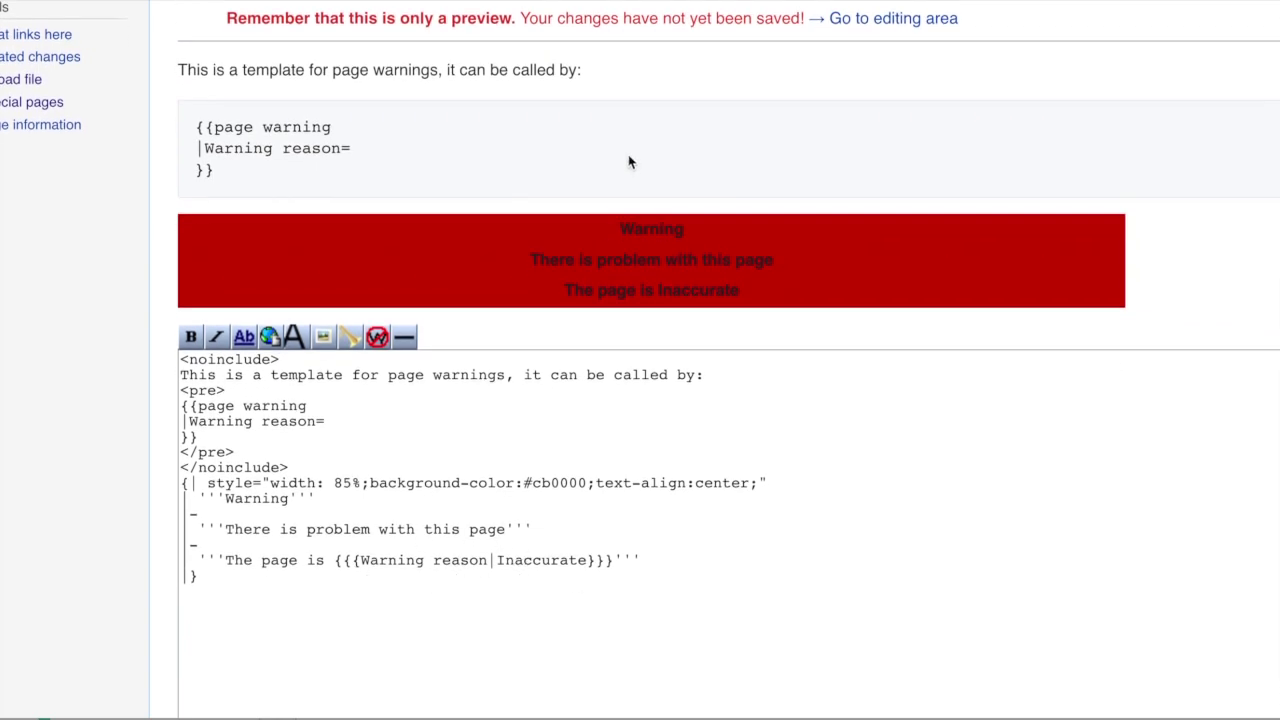
{"action": "left_click", "coordinate": [334, 565]}
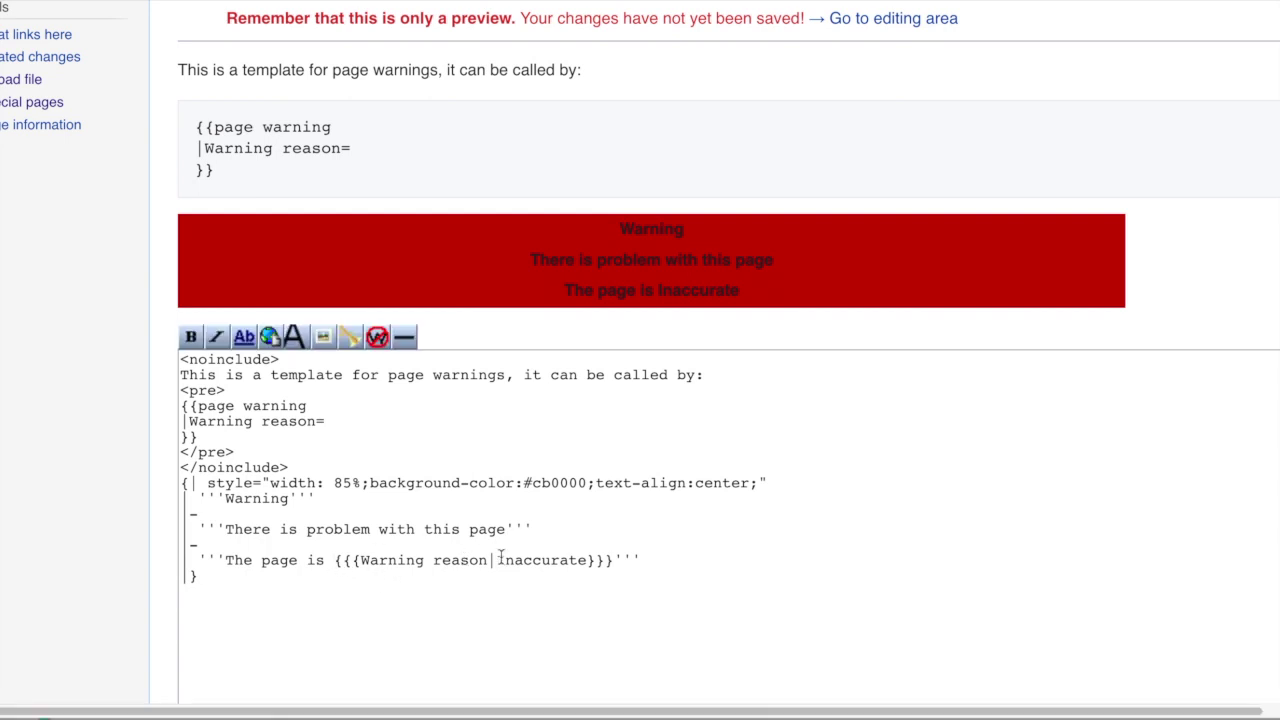
{"action": "type", "text": "[["}
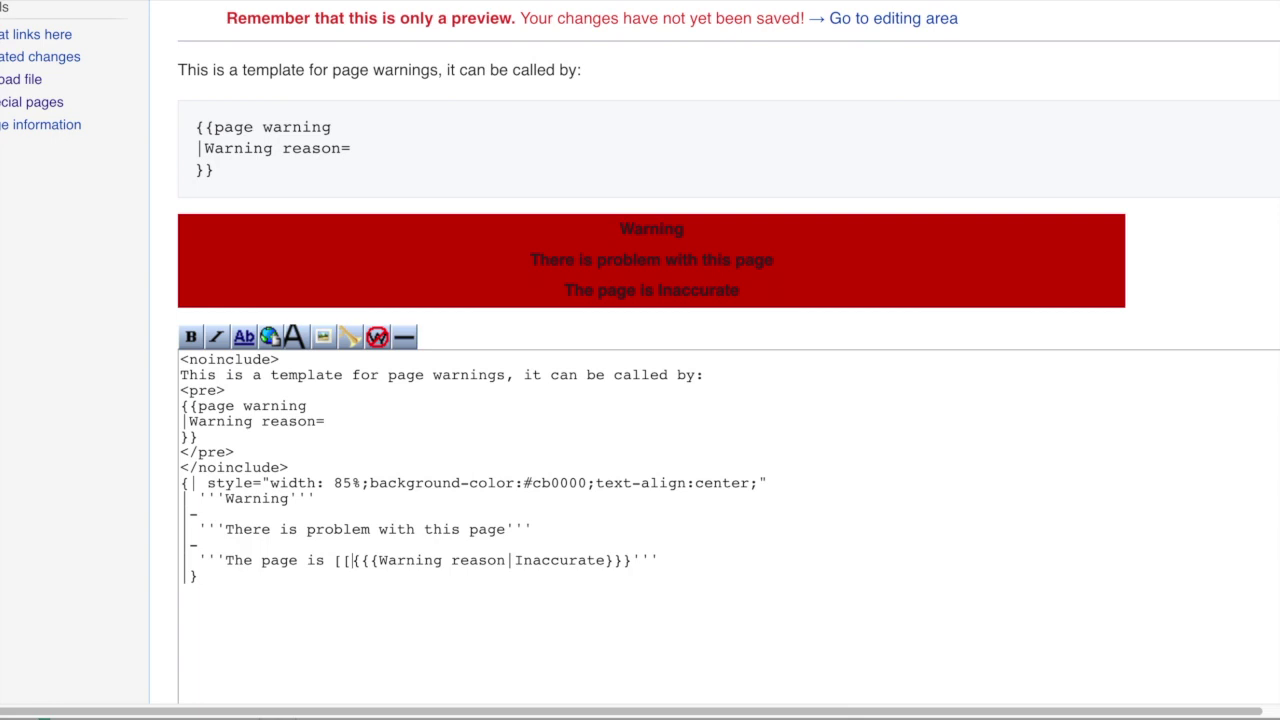
{"action": "type", "text": "Has wa"}
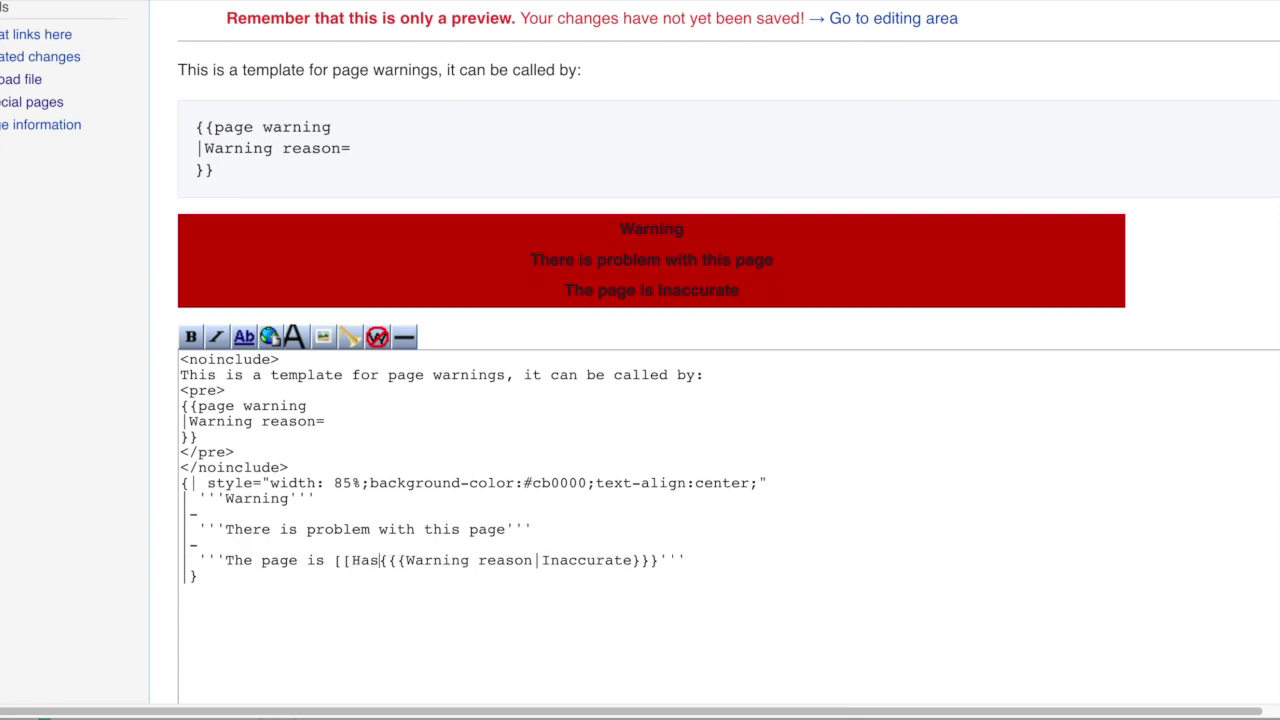
{"action": "type", "text": "rning"}
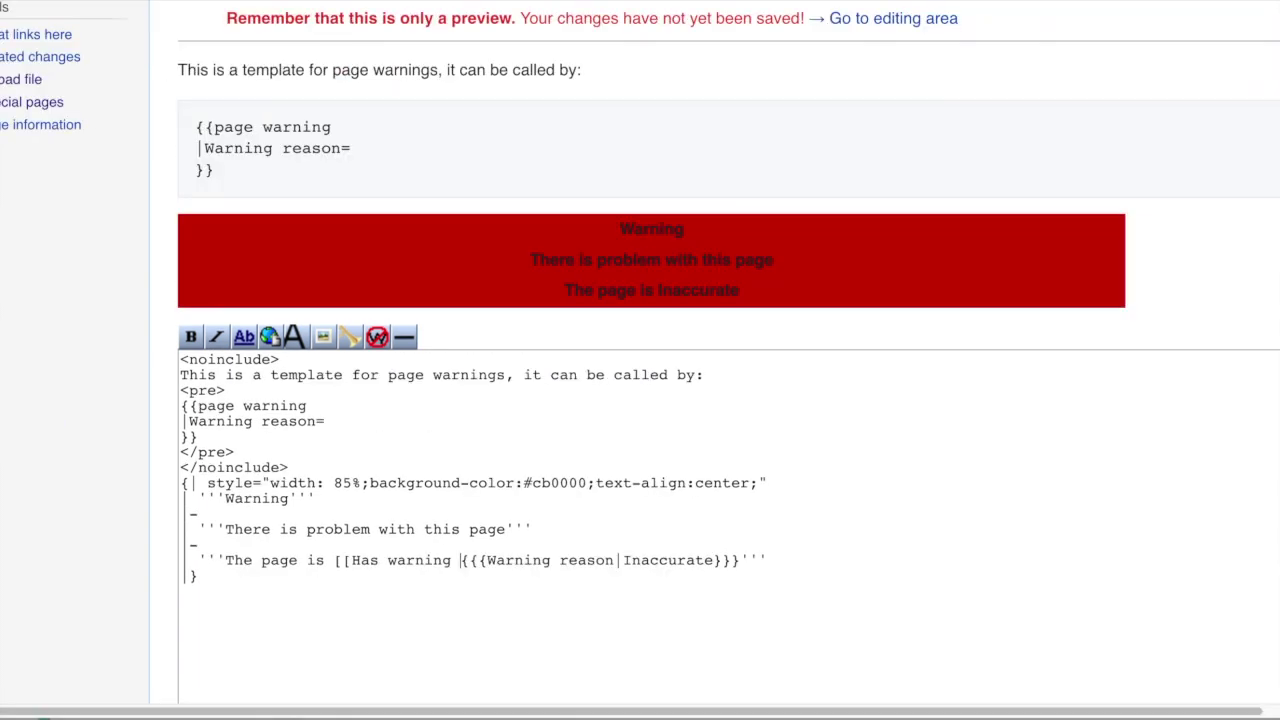
{"action": "left_click", "coordinate": [384, 560]}
{"action": "type", "text": "pare"}
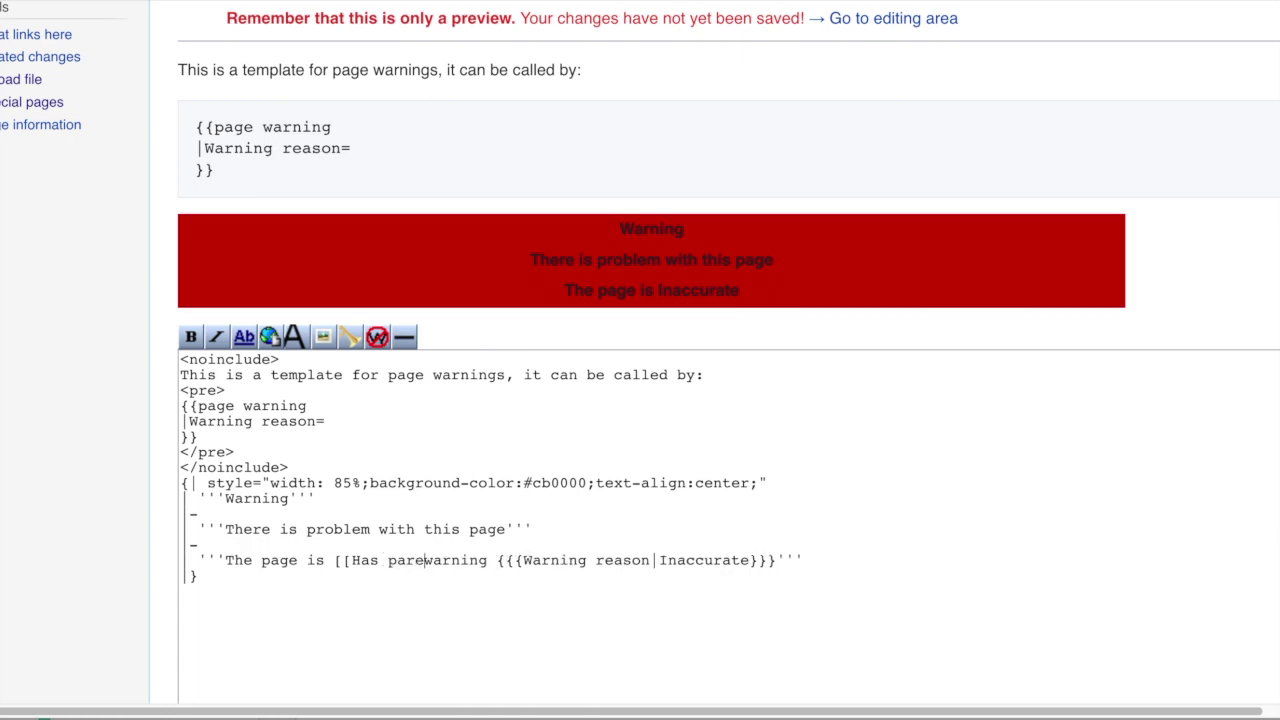
{"action": "key", "text": "BackSpace"}
{"action": "type", "text": "ge"}
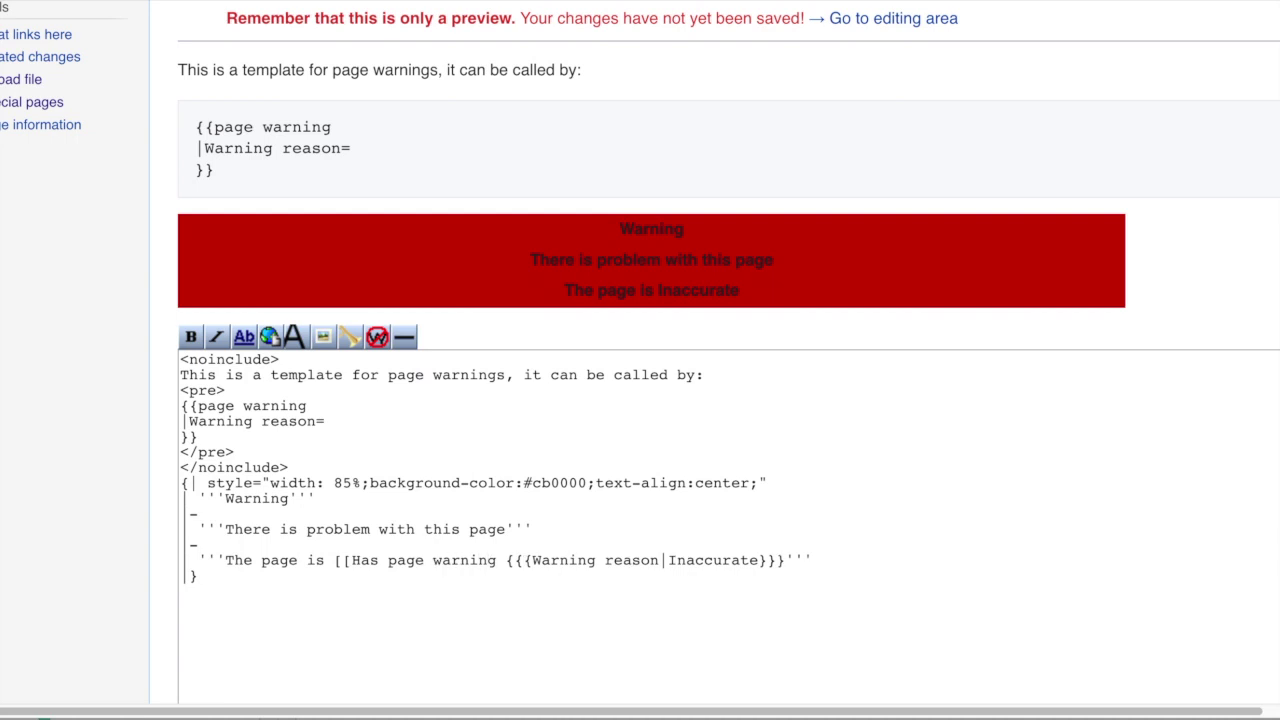
{"action": "left_click", "coordinate": [504, 560]}
{"action": "type", "text": "property "}
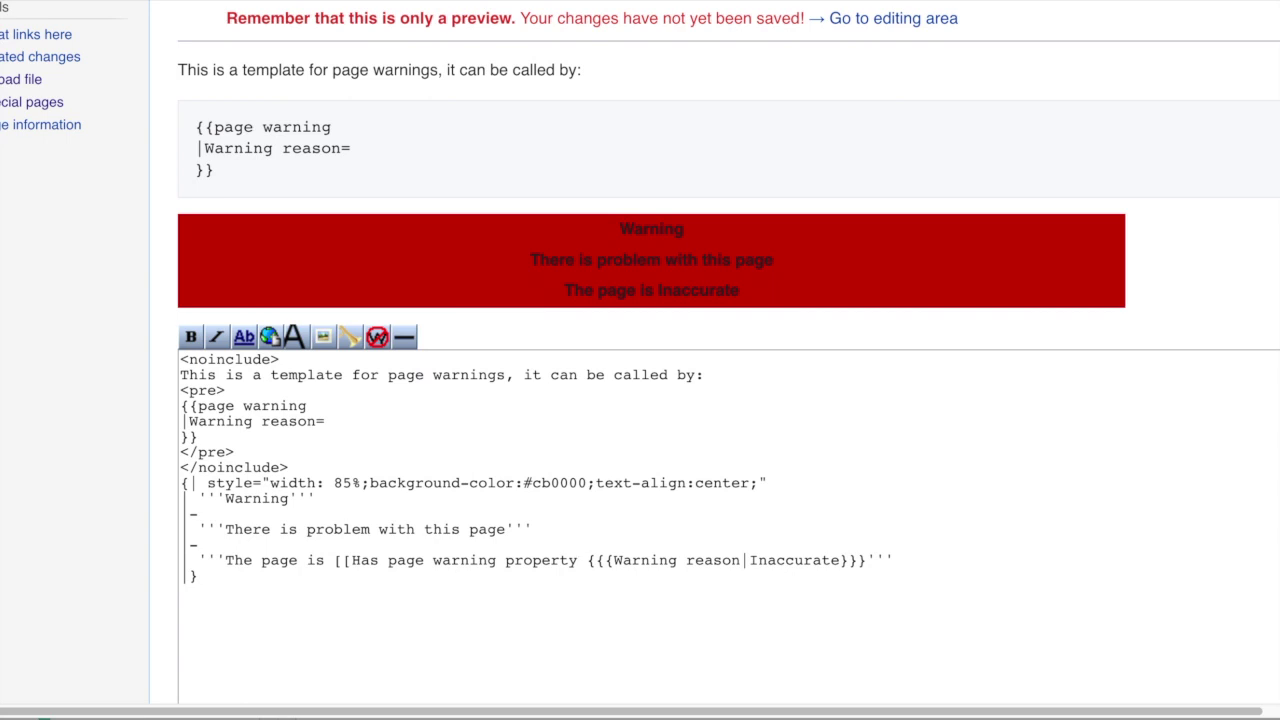
{"action": "type", "text": "::"}
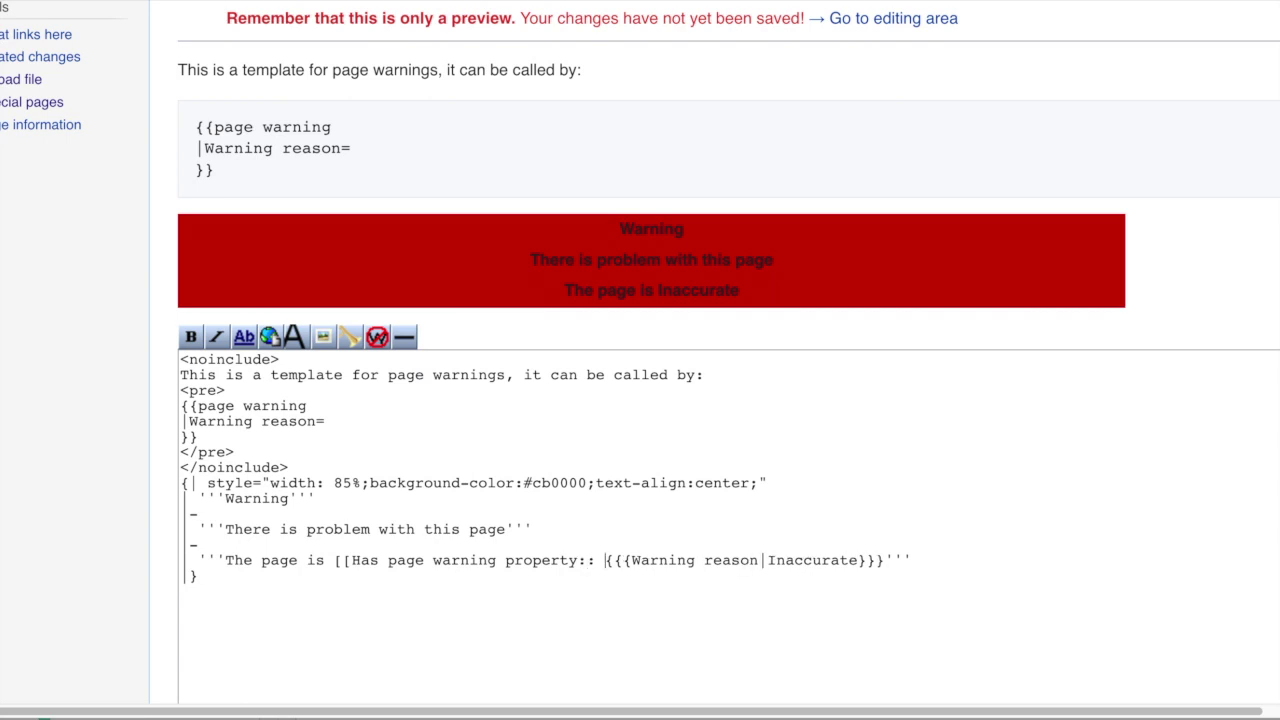
{"action": "key", "text": "BackSpace"}
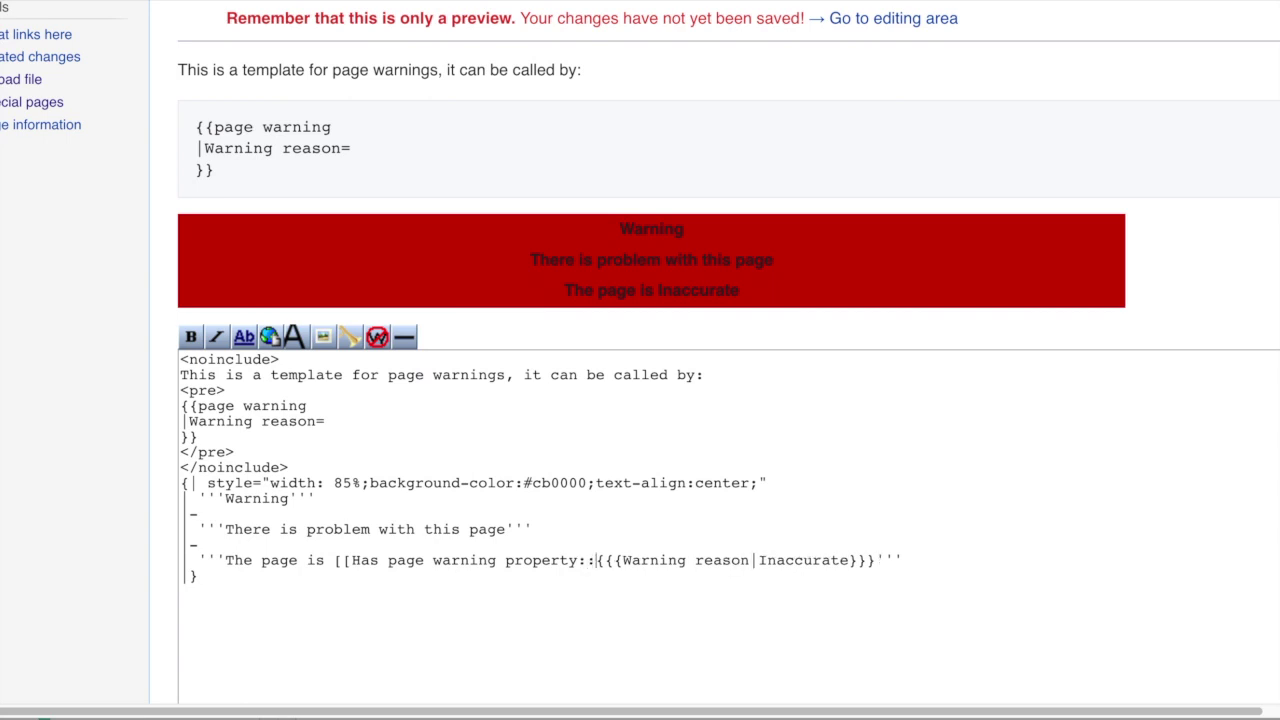
Close the property annotation with ]] after the Warning reason variable and save the template.
{"action": "key", "text": "Right"}
{"action": "key", "text": "Right"}
{"action": "key", "text": "Right"}
{"action": "key", "text": "Right"}
{"action": "key", "text": "Right"}
{"action": "key", "text": "Right"}
{"action": "key", "text": "Right"}
{"action": "key", "text": "Right"}
{"action": "key", "text": "Right"}
{"action": "key", "text": "Right"}
{"action": "key", "text": "Right"}
{"action": "key", "text": "Right"}
{"action": "key", "text": "Right"}
{"action": "key", "text": "Right"}
{"action": "key", "text": "Right"}
{"action": "key", "text": "Right"}
{"action": "left_click", "coordinate": [876, 560]}
{"action": "type", "text": "]"}
{"action": "scroll", "coordinate": [337, 639], "scroll_direction": "down", "scroll_amount": 5}
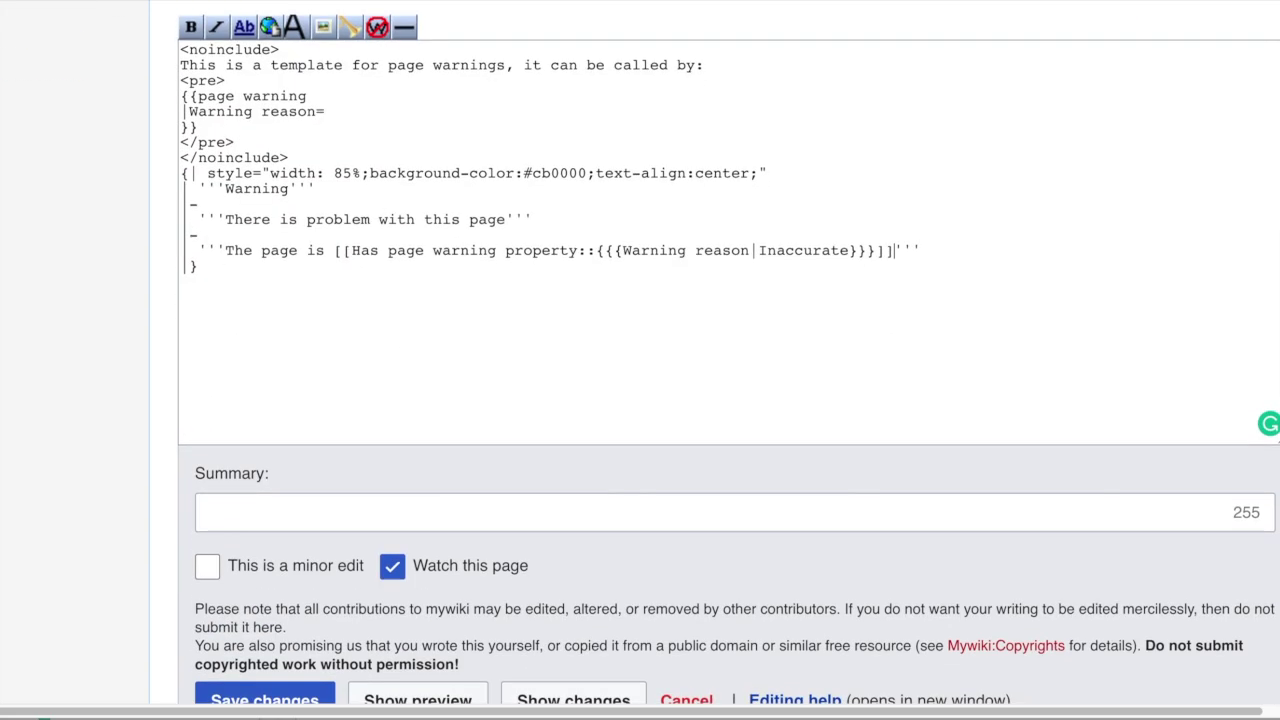
{"action": "left_click", "coordinate": [280, 626]}
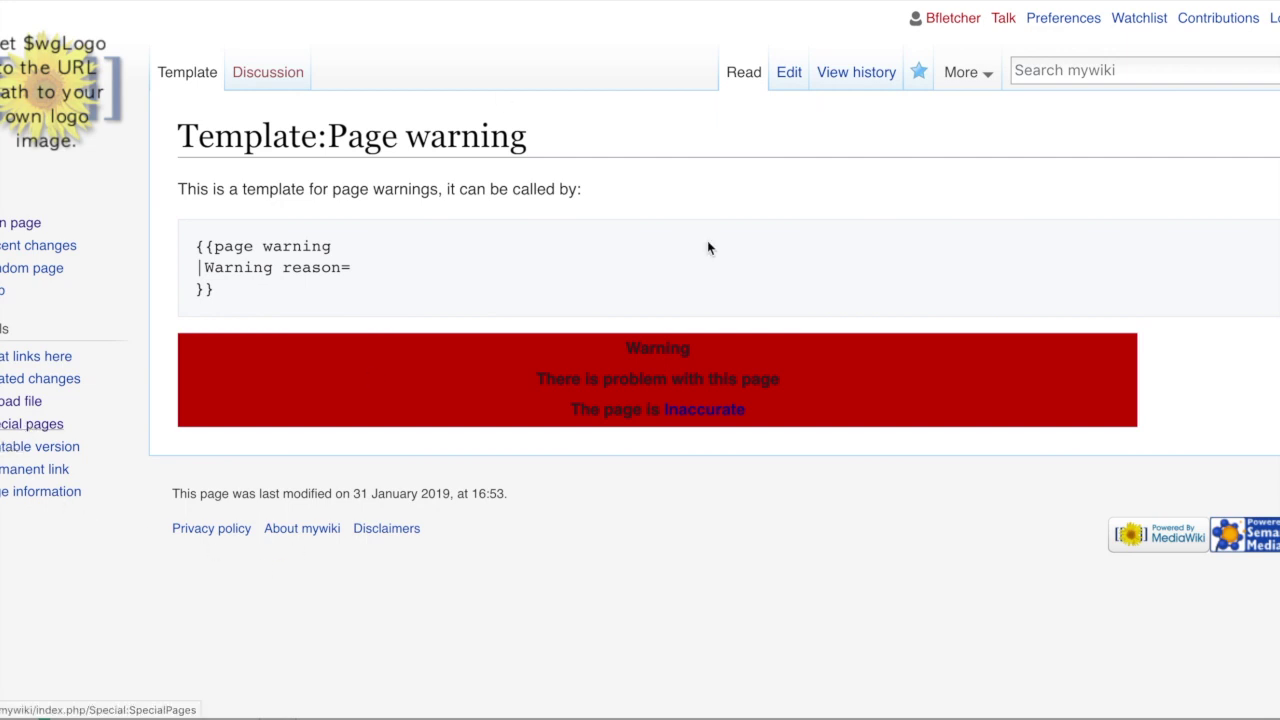
Open the Create a property form from the wiki's special pages.
{"action": "left_click", "coordinate": [31, 423]}
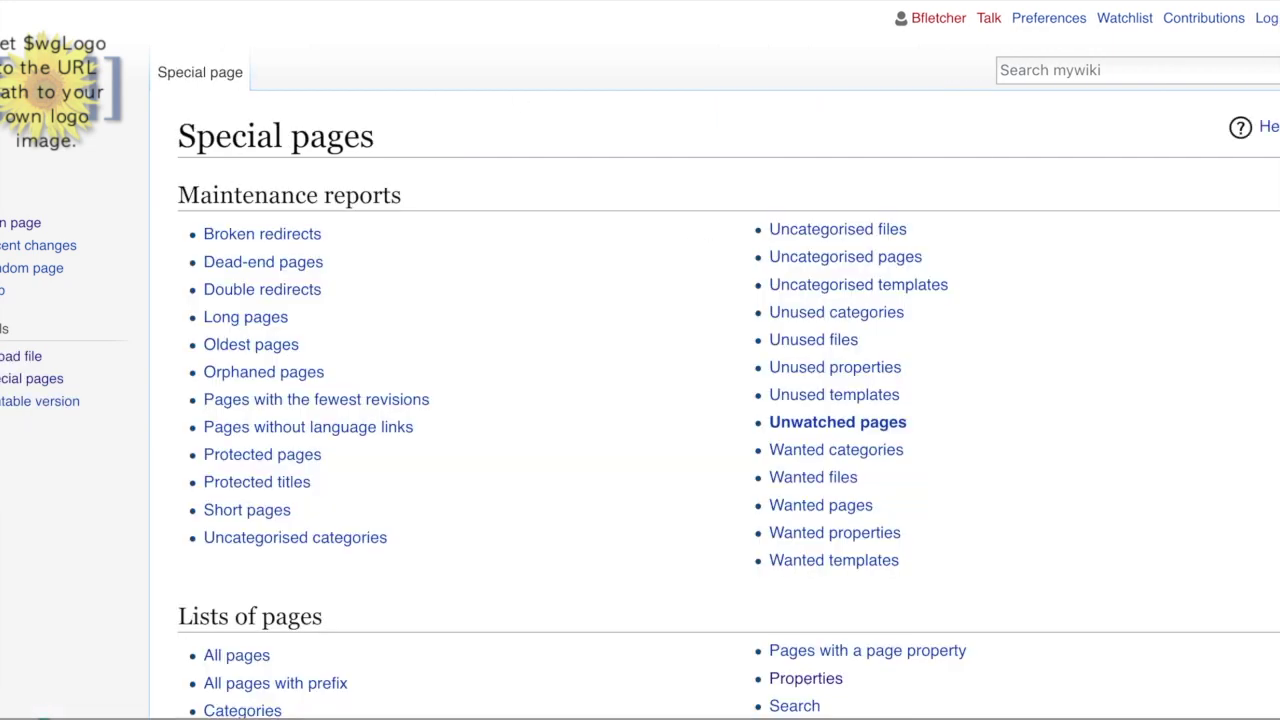
{"action": "scroll", "coordinate": [640, 400], "scroll_direction": "down", "scroll_amount": 12}
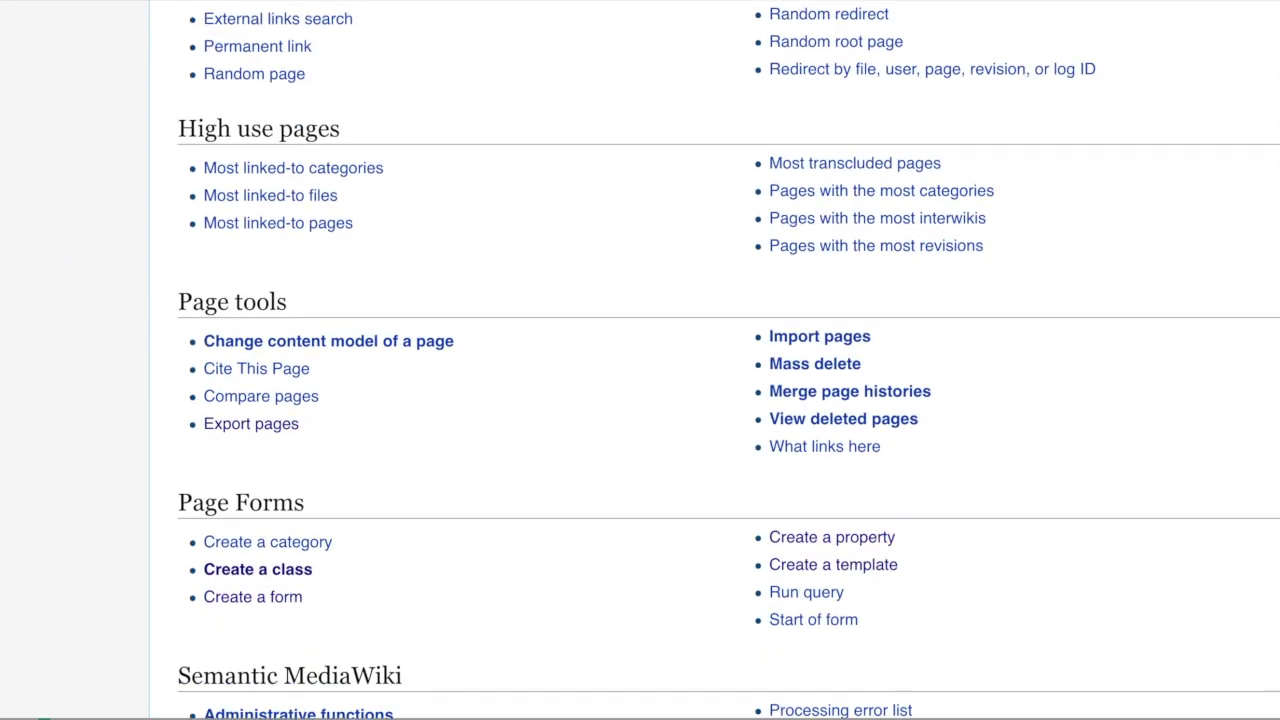
{"action": "scroll", "coordinate": [800, 517], "scroll_direction": "down", "scroll_amount": 2}
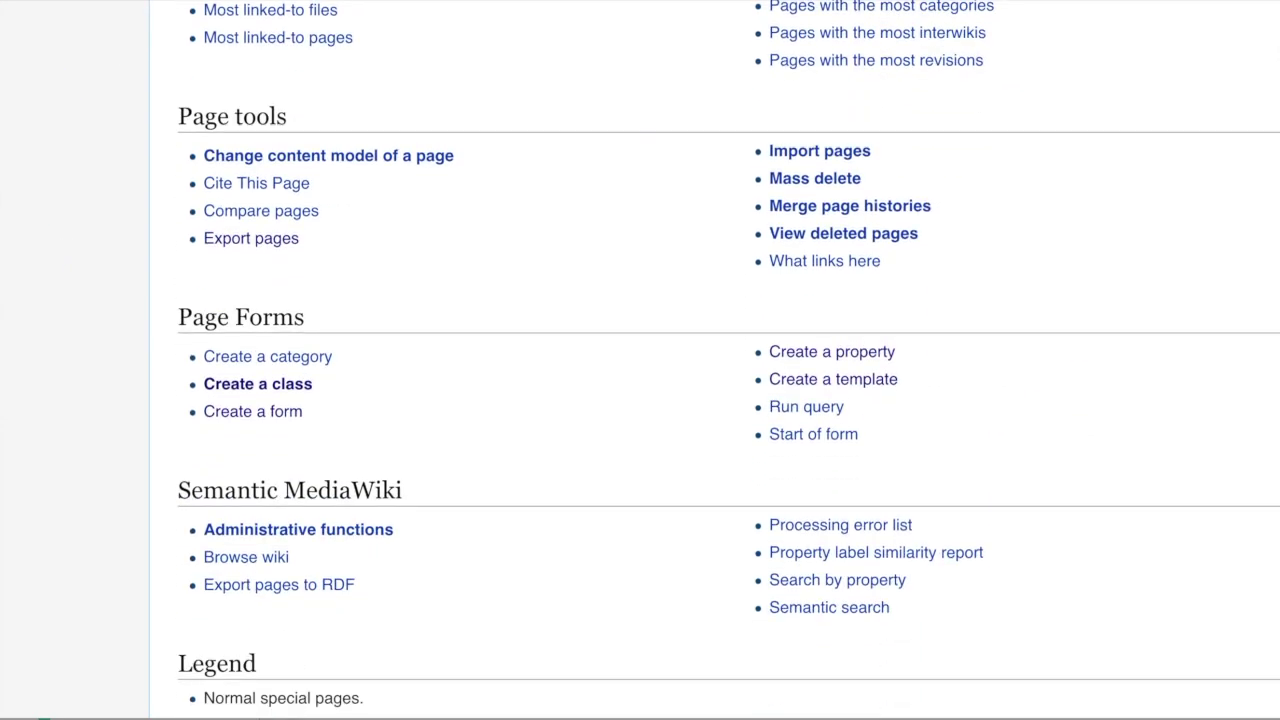
{"action": "left_click", "coordinate": [845, 358]}
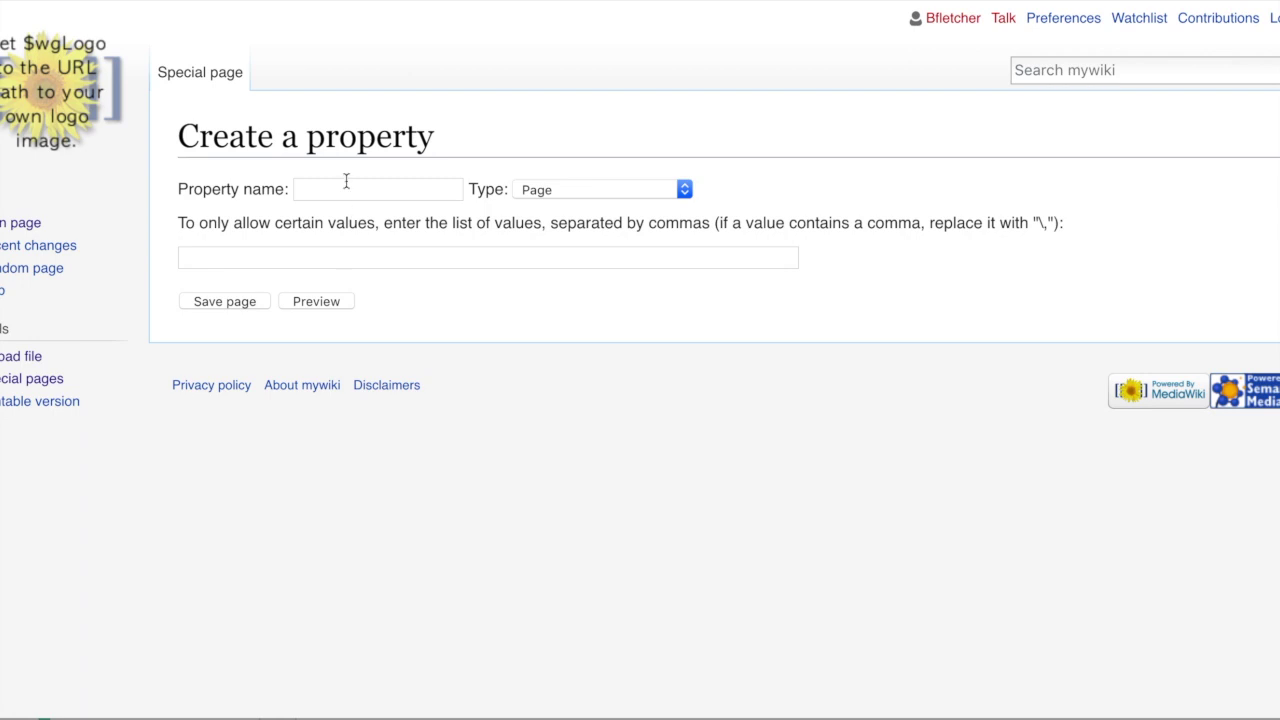
Fill in the new property's name as Has page warning property and choose the type Page.
{"action": "left_click", "coordinate": [345, 187]}
{"action": "type", "text": "Has page"}
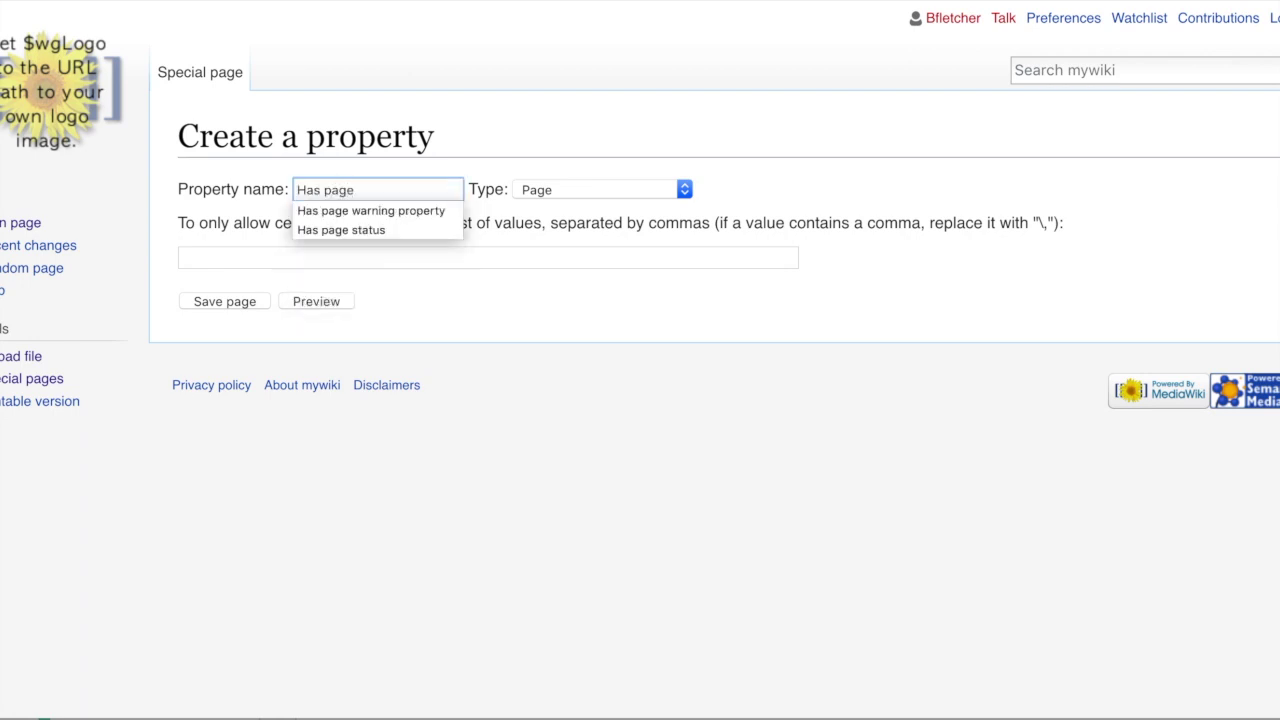
{"action": "key", "text": "Down"}
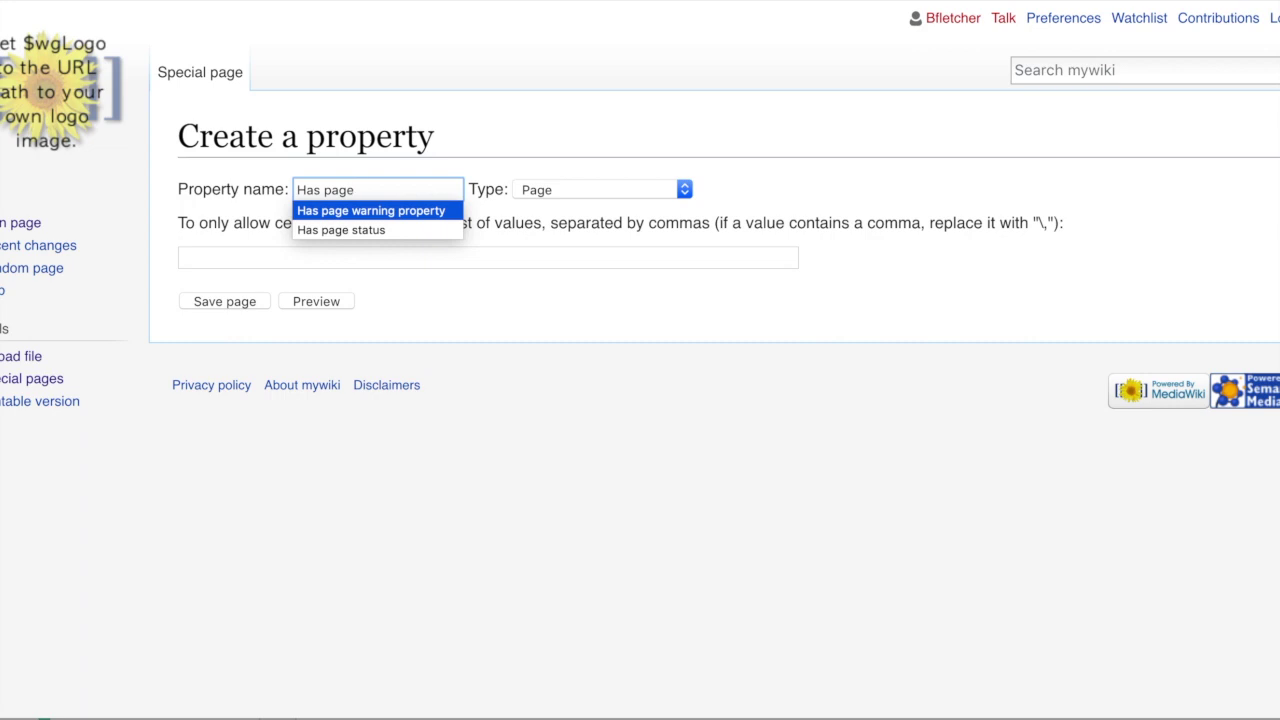
{"action": "key", "text": "Tab"}
{"action": "left_click", "coordinate": [585, 191]}
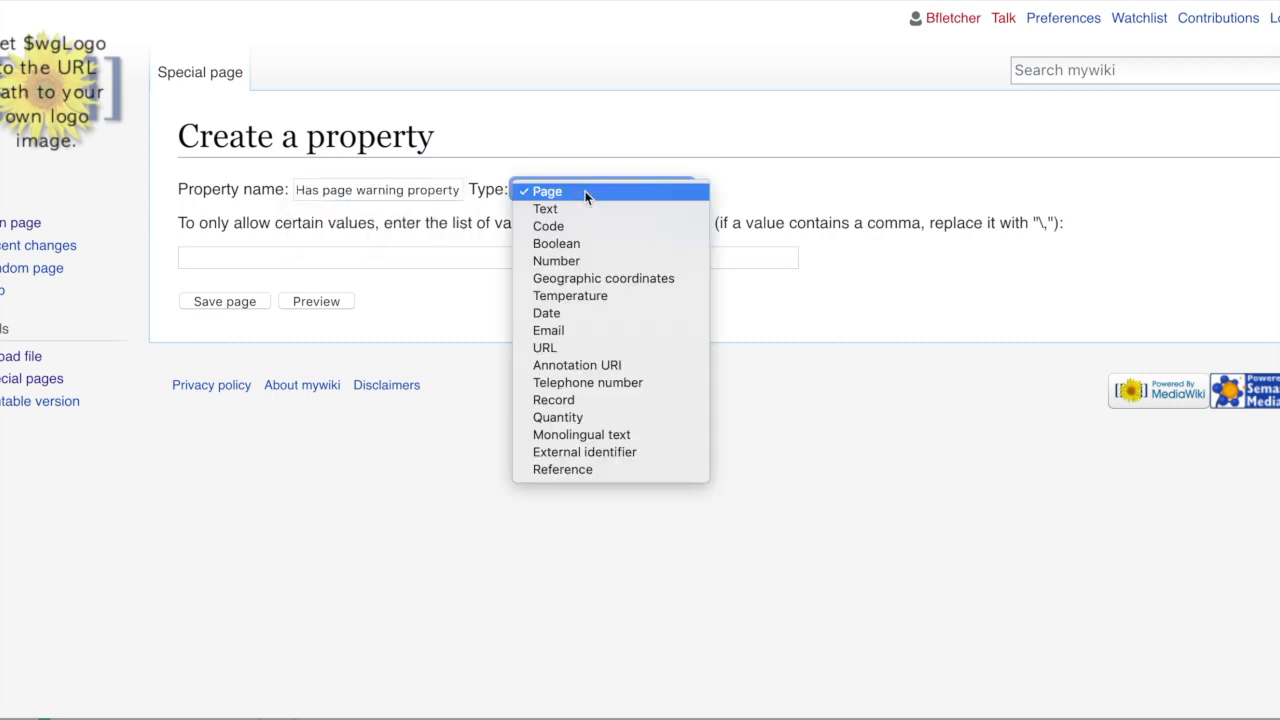
{"action": "left_click", "coordinate": [518, 196]}
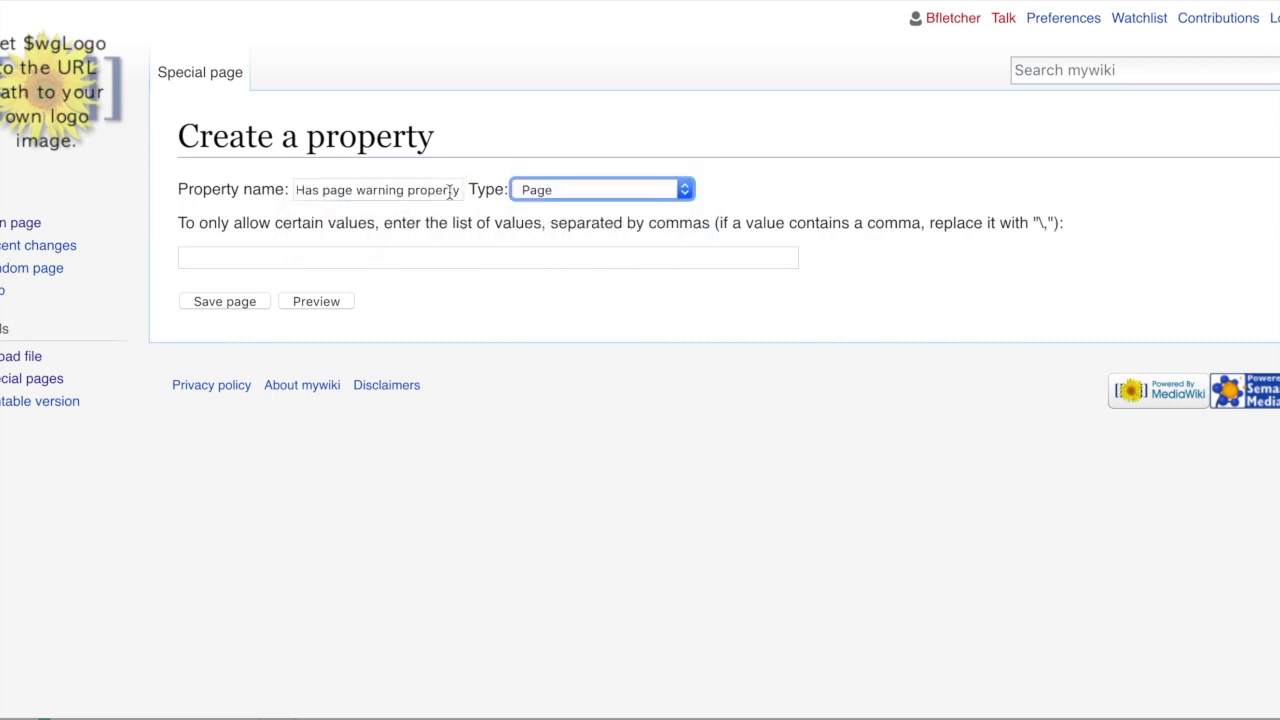
{"action": "left_click", "coordinate": [459, 192]}
{"action": "left_click_drag", "start_coordinate": [463, 192], "coordinate": [275, 190]}
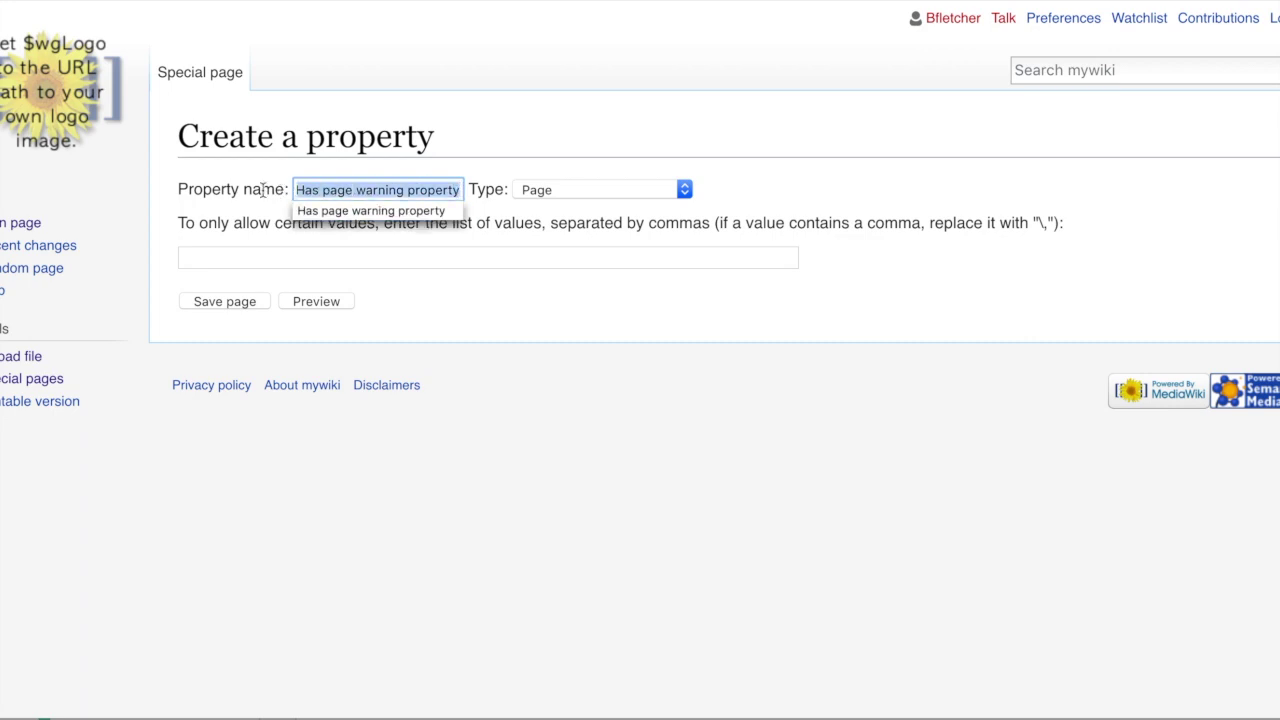
Open the existing Has page warning property page and examine its list of allowed values.
{"action": "left_click", "coordinate": [450, 4]}
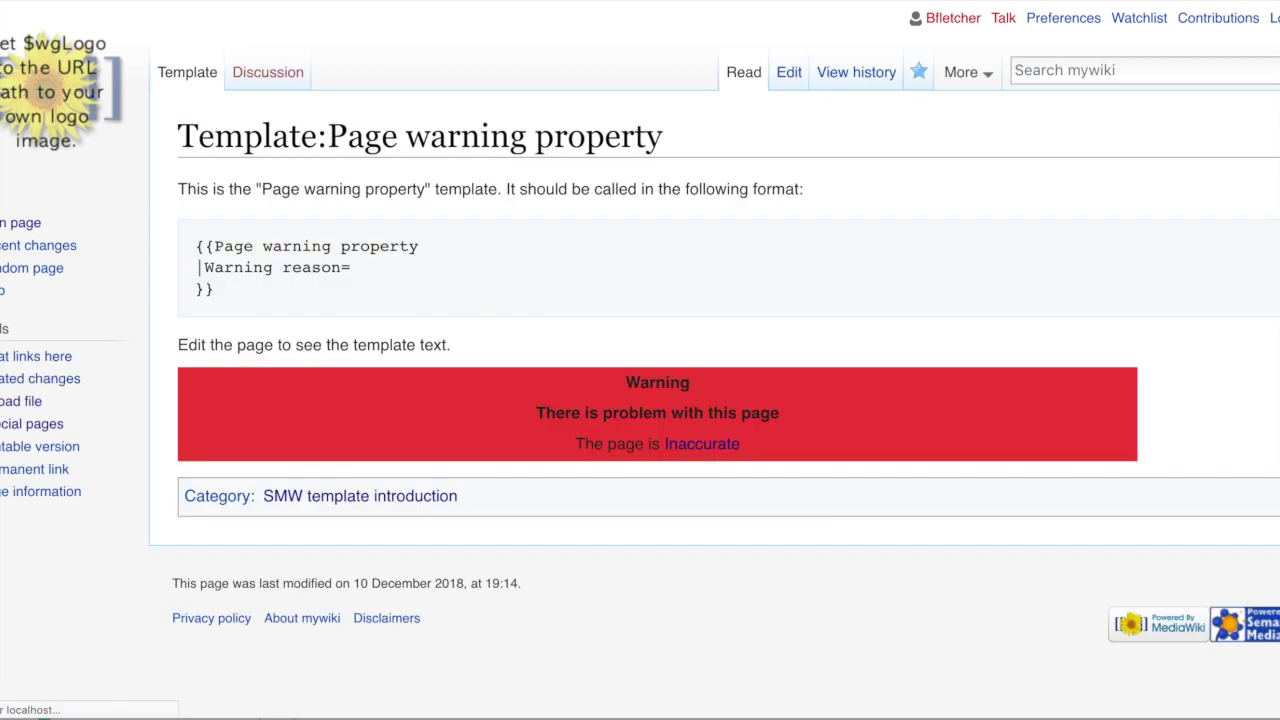
{"action": "key", "text": "ctrl+Tab"}
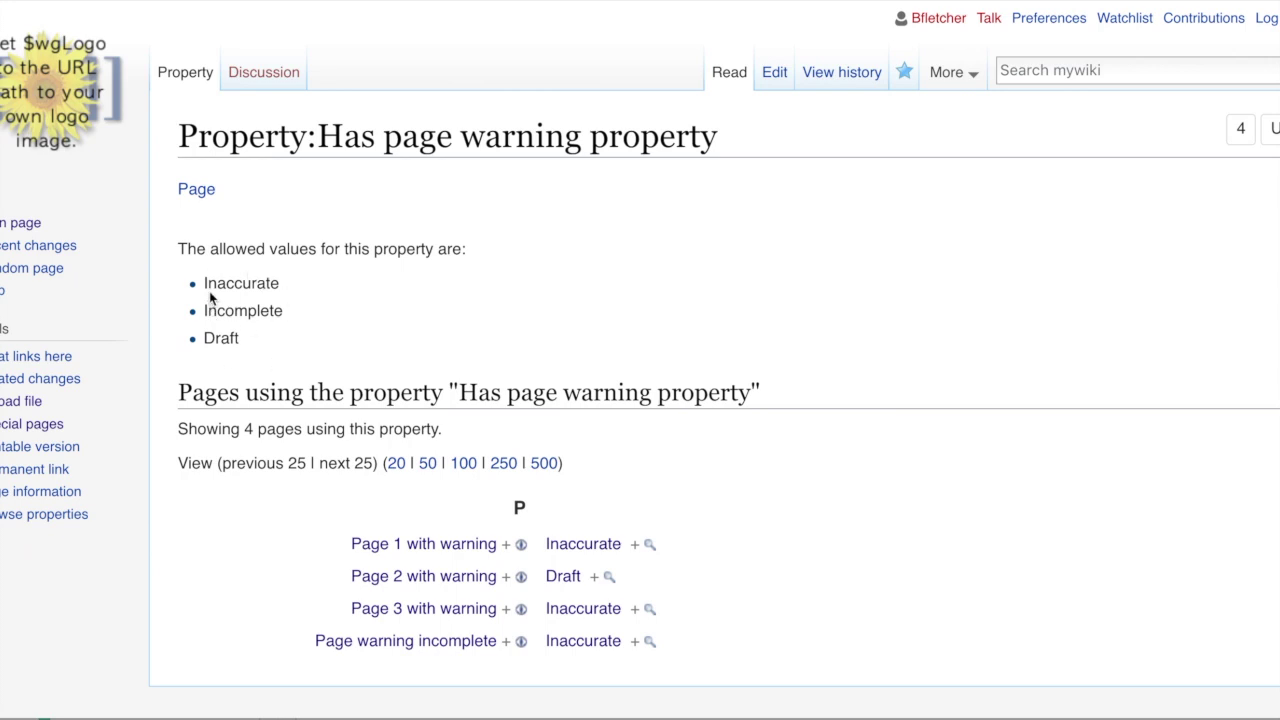
{"action": "left_click_drag", "start_coordinate": [206, 283], "coordinate": [303, 318]}
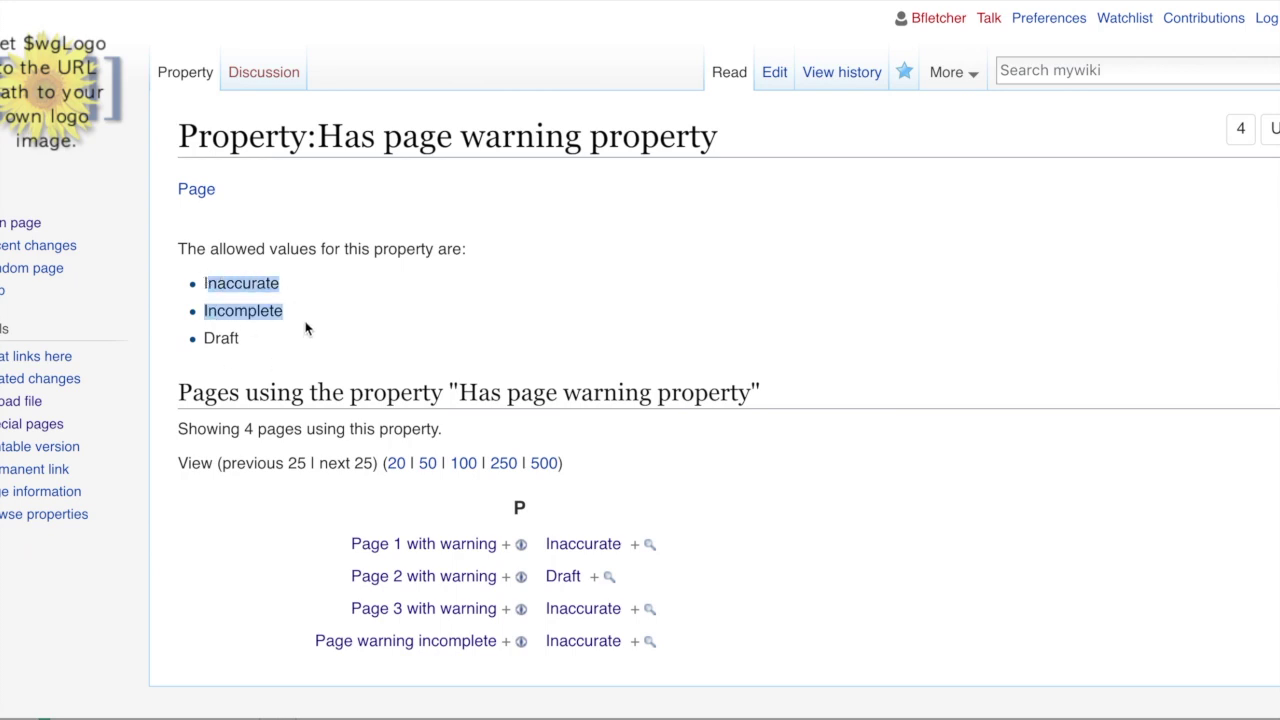
{"action": "left_click", "coordinate": [288, 347]}
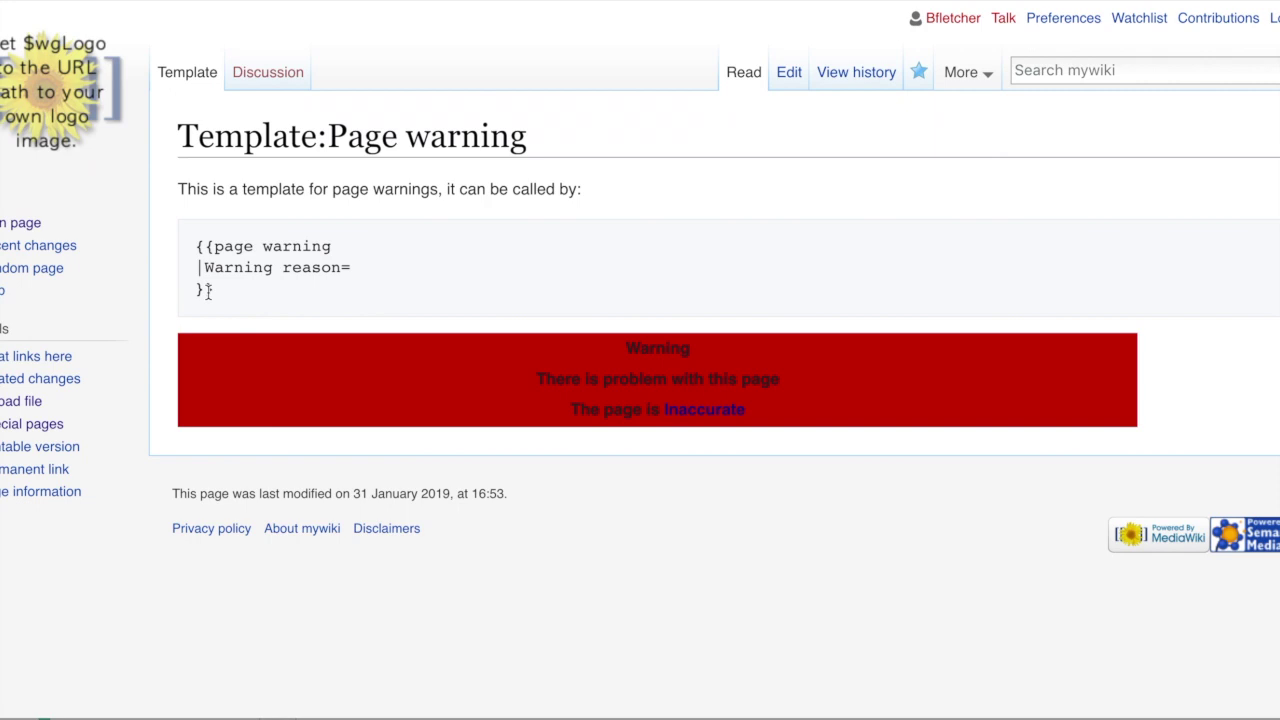
Copy the template call from the Page warning template page into the empty source of Page 1 with warning.
{"action": "left_click_drag", "start_coordinate": [224, 300], "coordinate": [194, 248]}
{"action": "key", "text": "ctrl+c"}
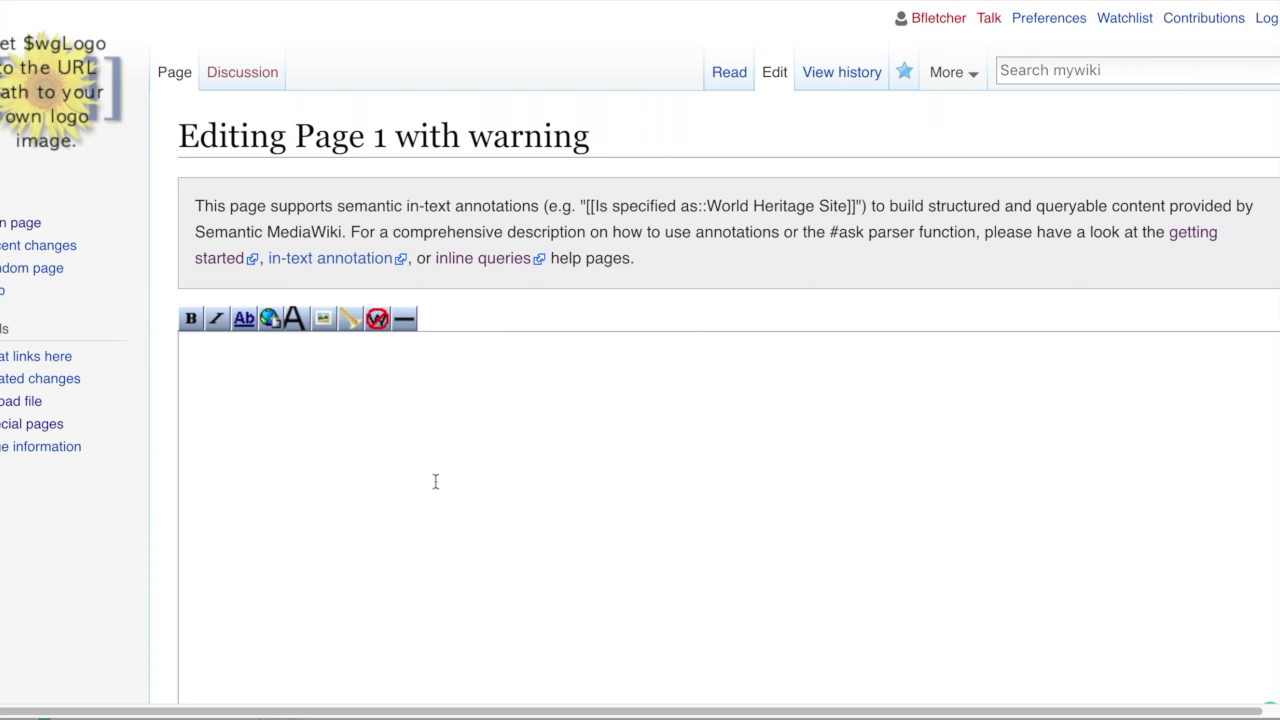
{"action": "left_click", "coordinate": [426, 377]}
{"action": "key", "text": "ctrl+v"}
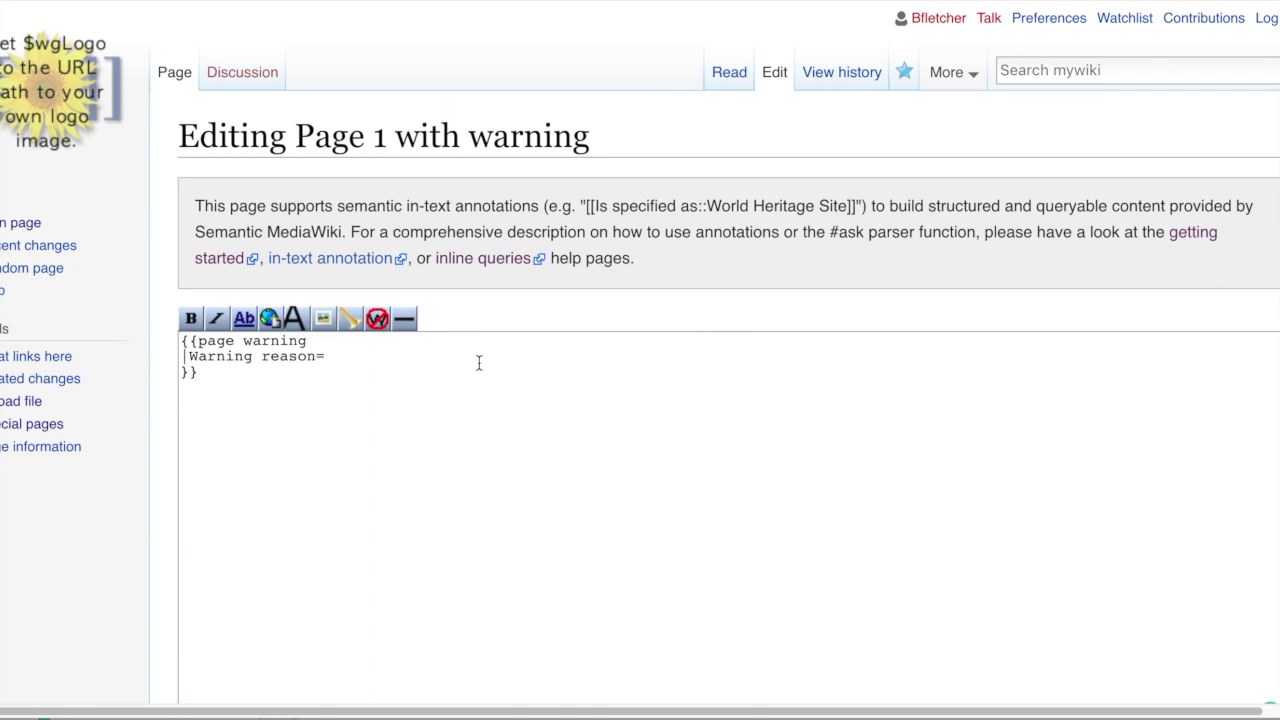
Enter Inaccurate as the warning reason in Page 1 with warning's template call and save the page.
{"action": "type", "text": "I"}
{"action": "key", "text": "BackSpace"}
{"action": "key", "text": "BackSpace"}
{"action": "type", "text": "naccurate"}
{"action": "scroll", "coordinate": [1020, 400], "scroll_direction": "down", "scroll_amount": 5}
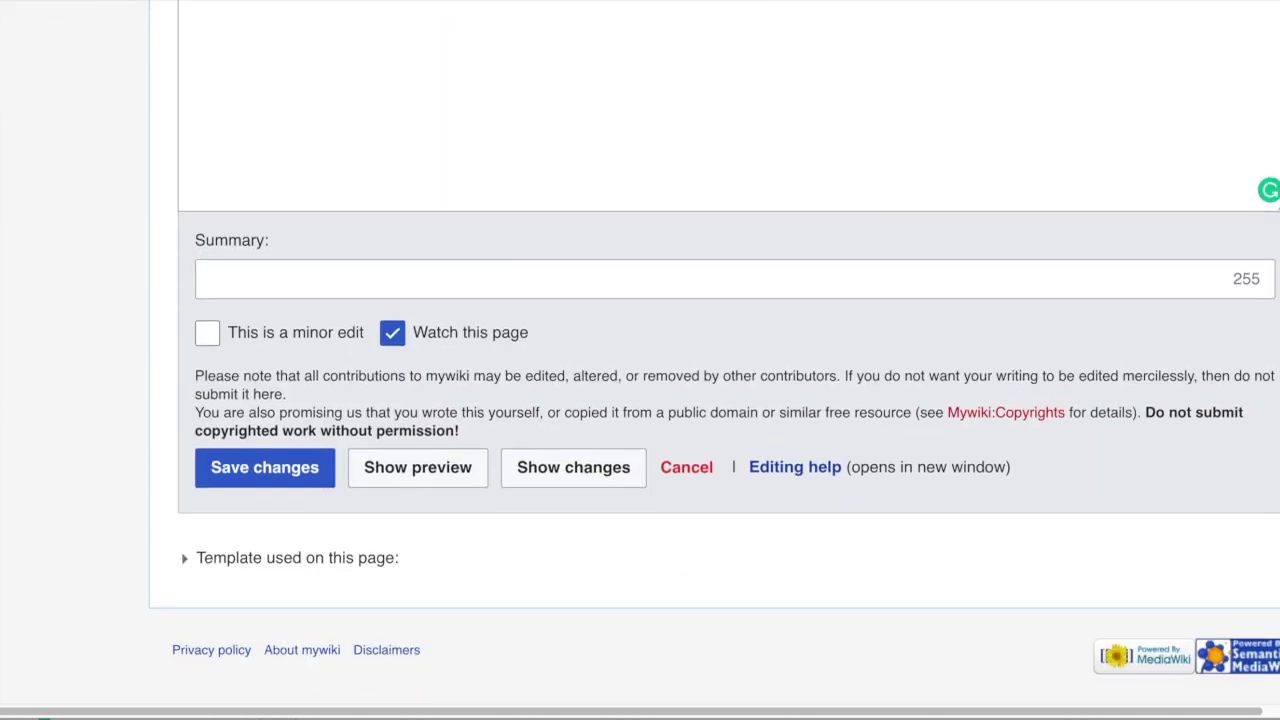
{"action": "left_click", "coordinate": [277, 480]}
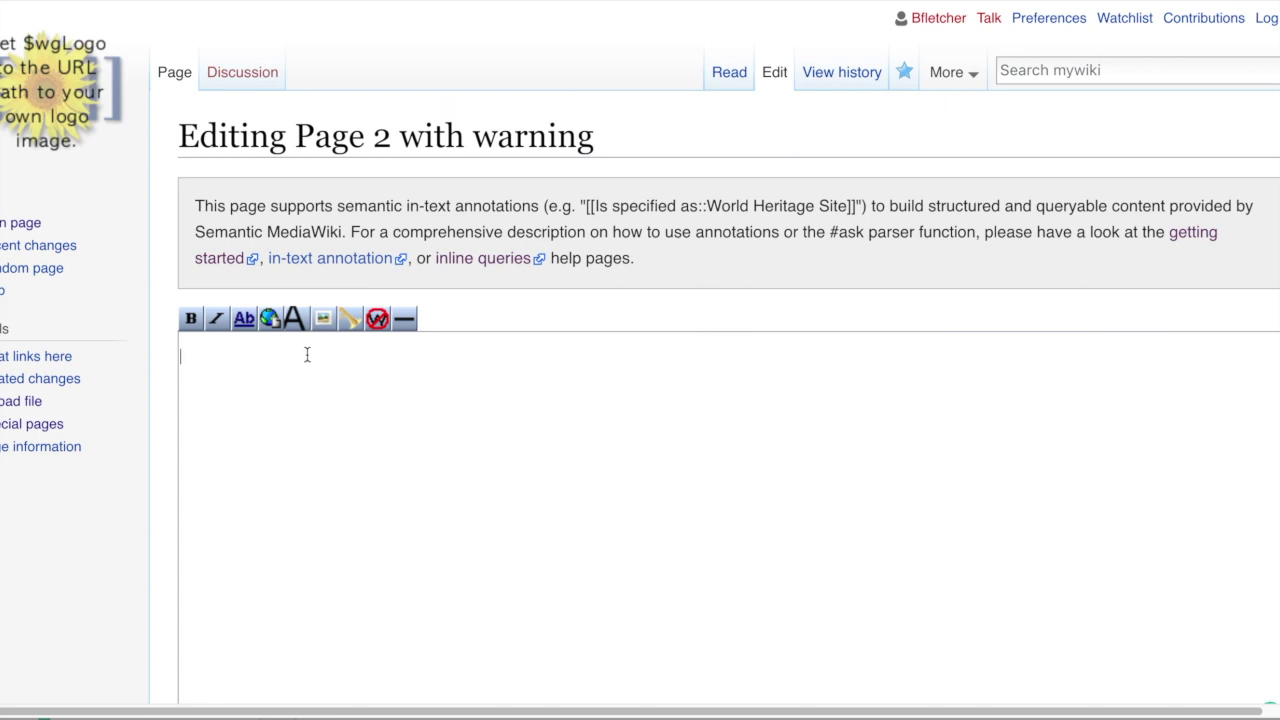
Paste the page warning template call into Page 2 with warning's source and set its warning reason to Inaccurate.
{"action": "key", "text": "ctrl+v"}
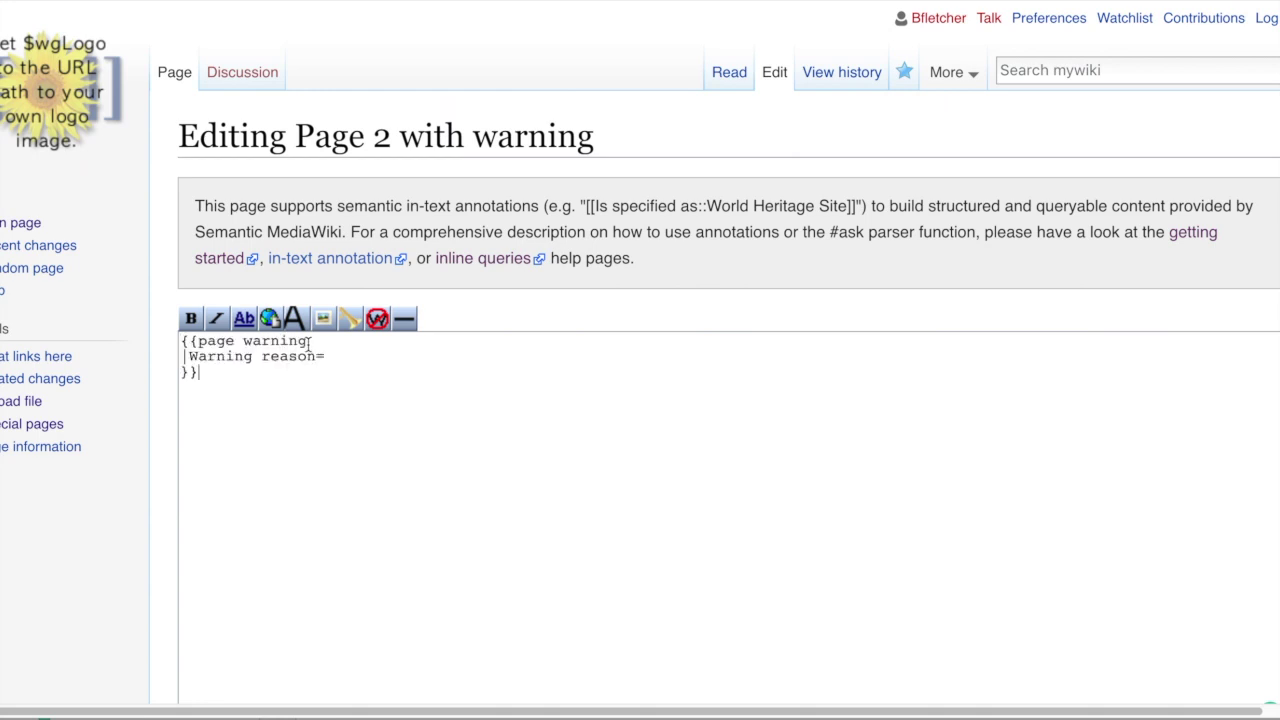
{"action": "type", "text": "Inaccurate"}
{"action": "scroll", "coordinate": [720, 434], "scroll_direction": "down", "scroll_amount": 3}
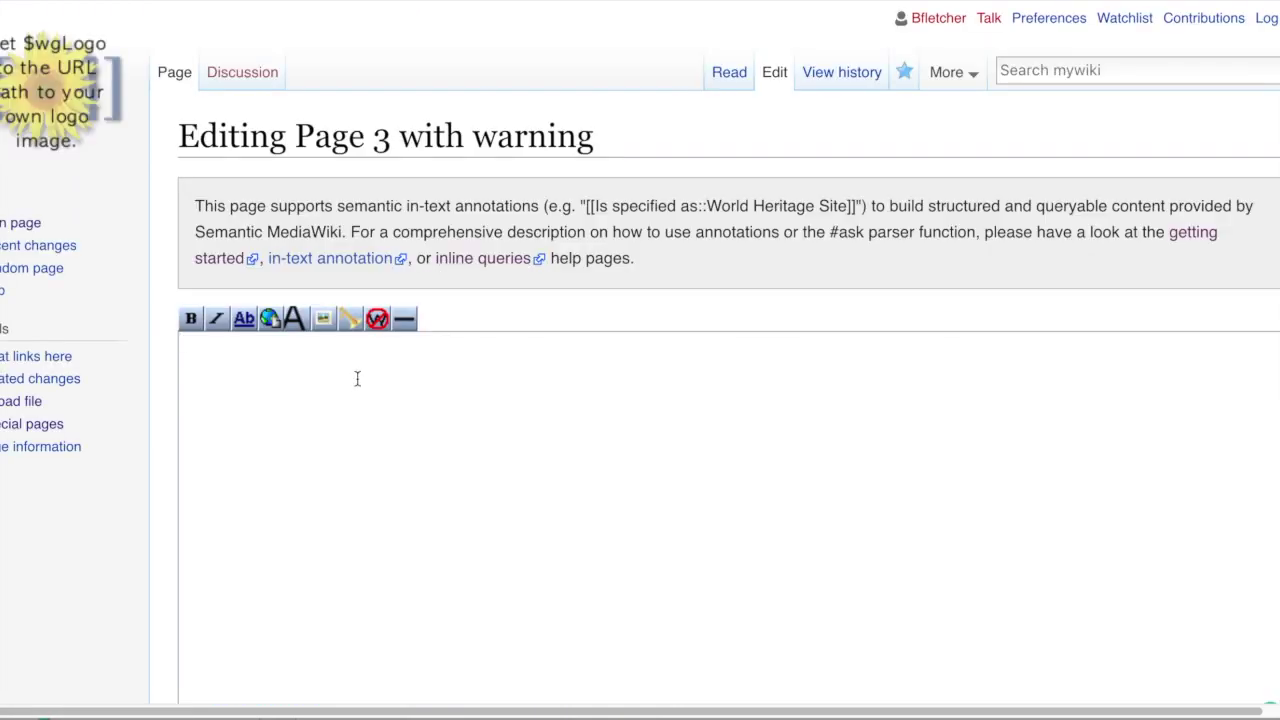
Paste the page warning template call into Page 3 with warning, set its reason to Inaccurate, and save the page.
{"action": "key", "text": "ctrl+v"}
{"action": "type", "text": "Inaccurate"}
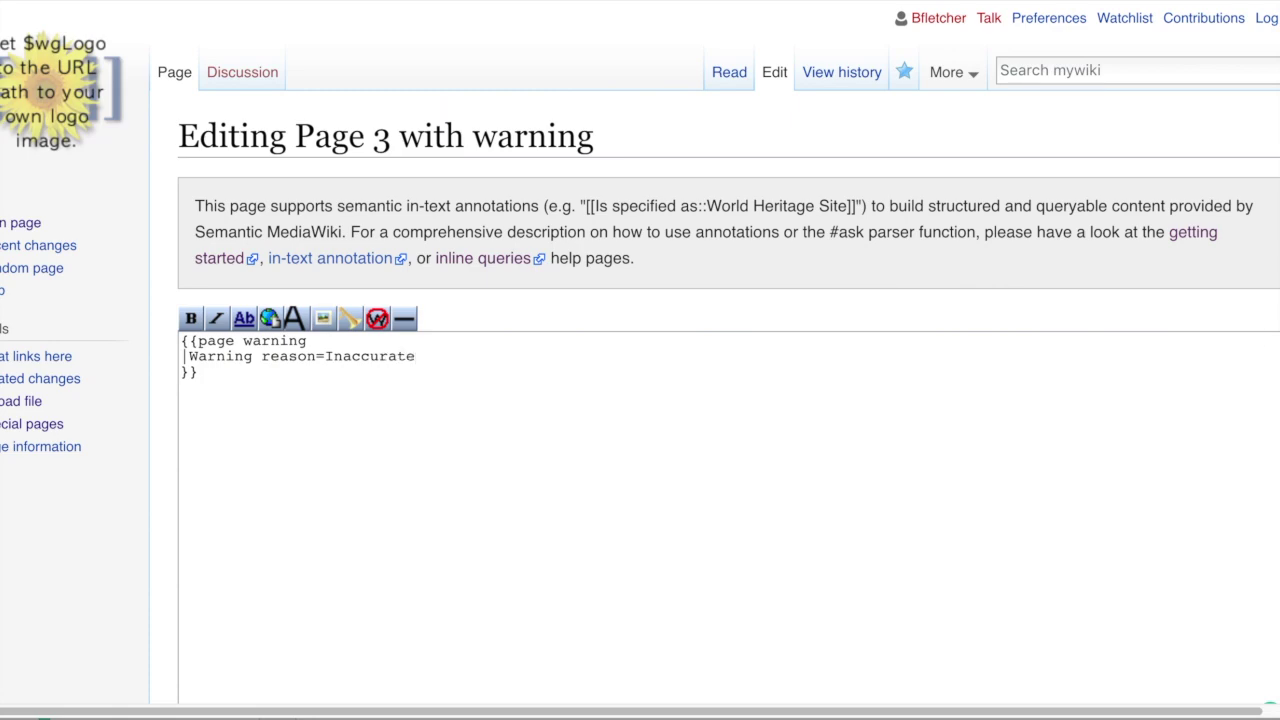
{"action": "scroll", "coordinate": [1051, 457], "scroll_direction": "down", "scroll_amount": 3}
{"action": "left_click", "coordinate": [292, 666]}
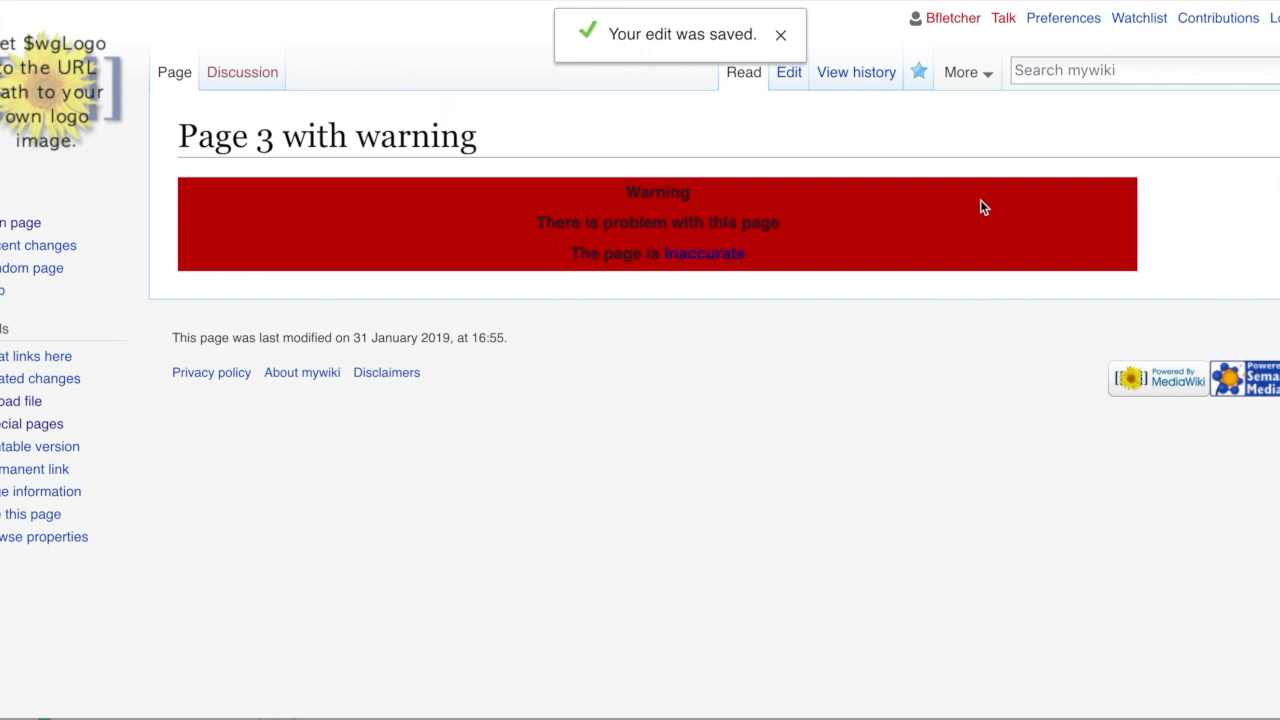
Browse Page 3 with warning's properties and examine the refreshed list of pages using Has page warning property.
{"action": "left_click", "coordinate": [52, 540]}
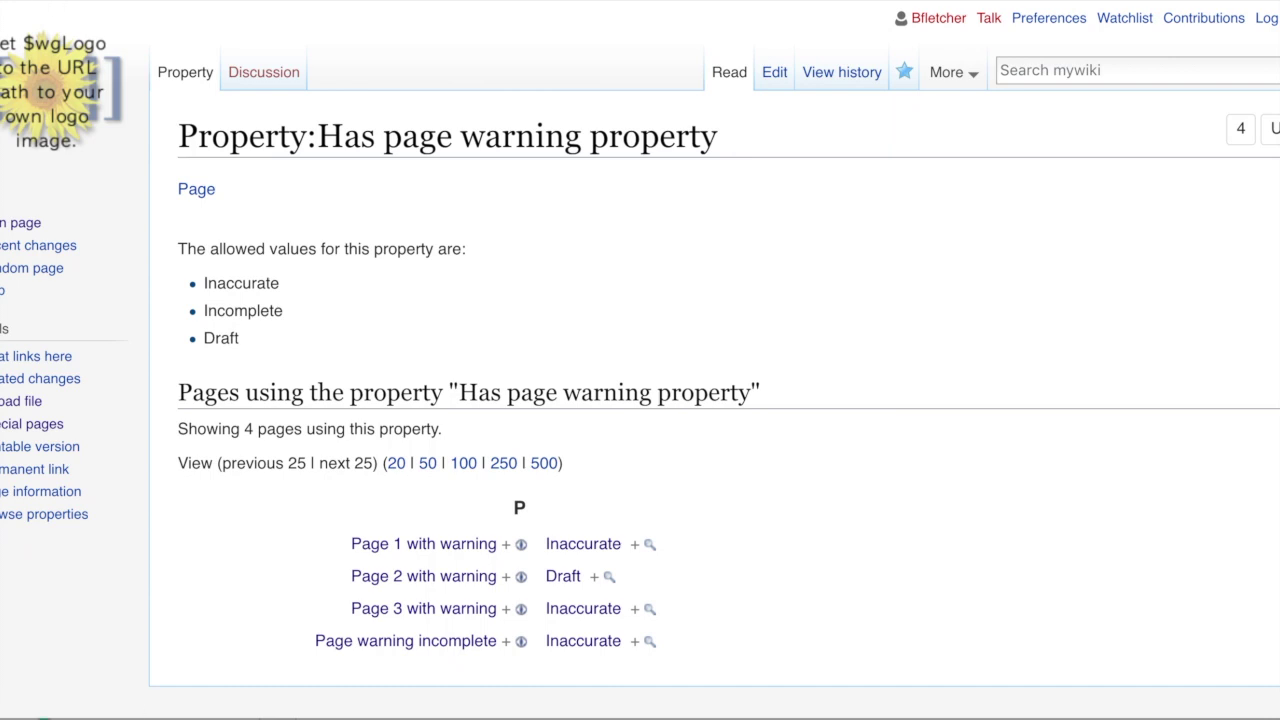
{"action": "key", "text": "super+r"}
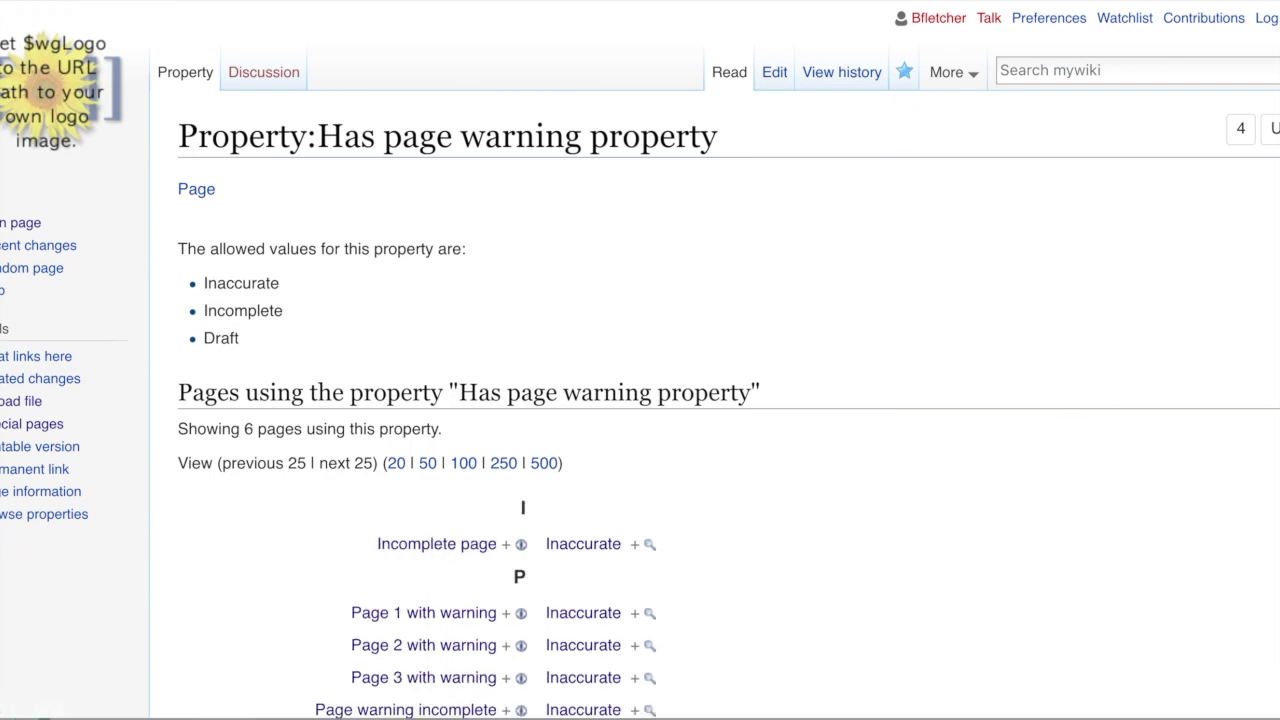
{"action": "scroll", "coordinate": [769, 469], "scroll_direction": "down", "scroll_amount": 3}
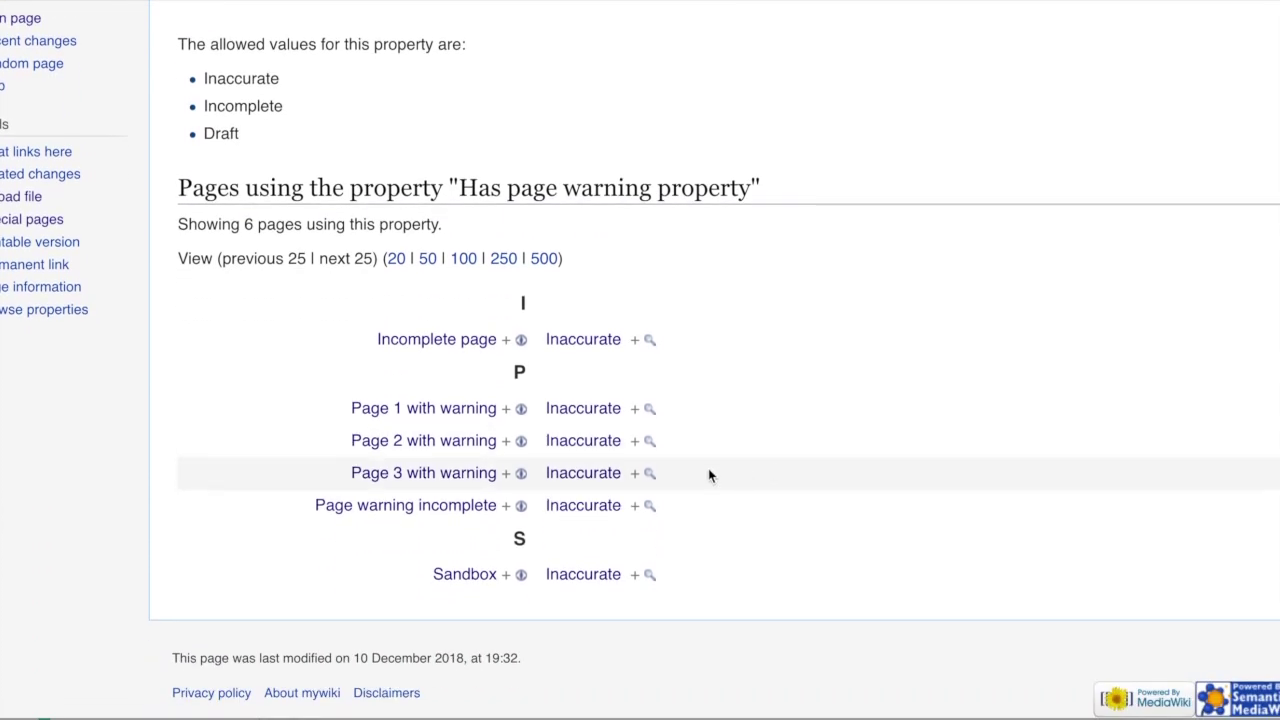
{"action": "left_click_drag", "start_coordinate": [703, 473], "coordinate": [349, 408]}
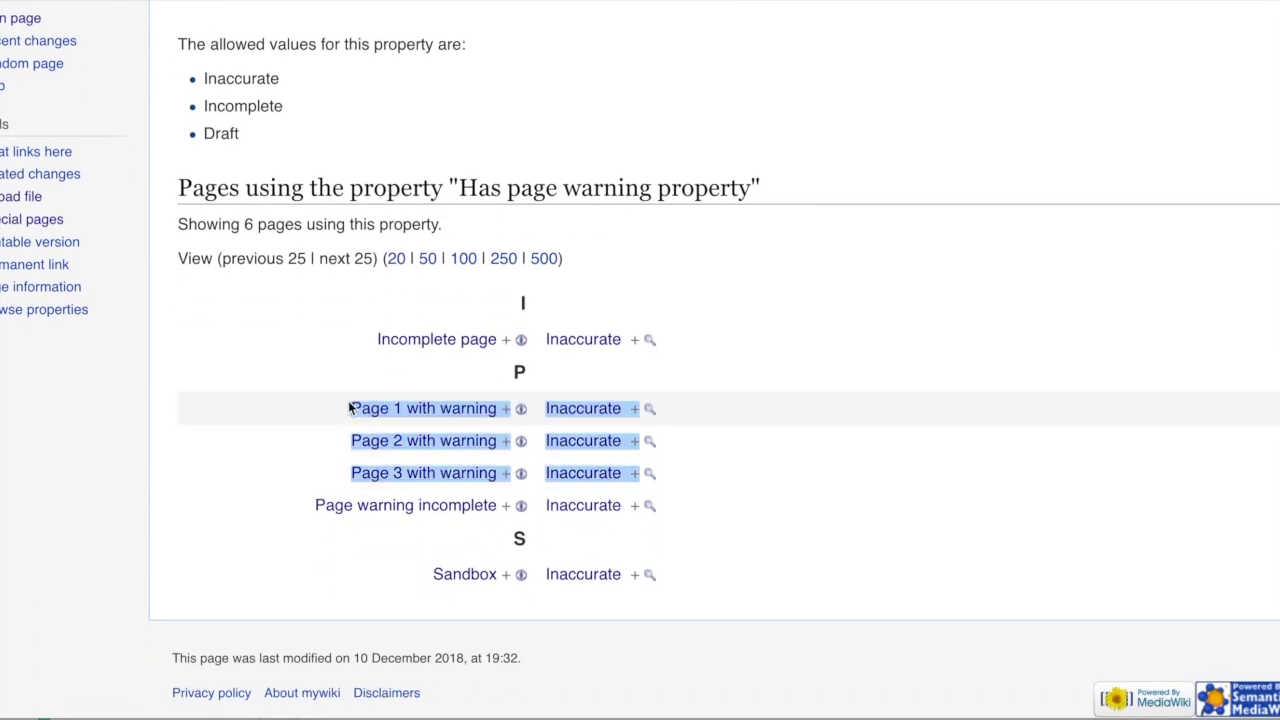
{"action": "left_click", "coordinate": [737, 408]}
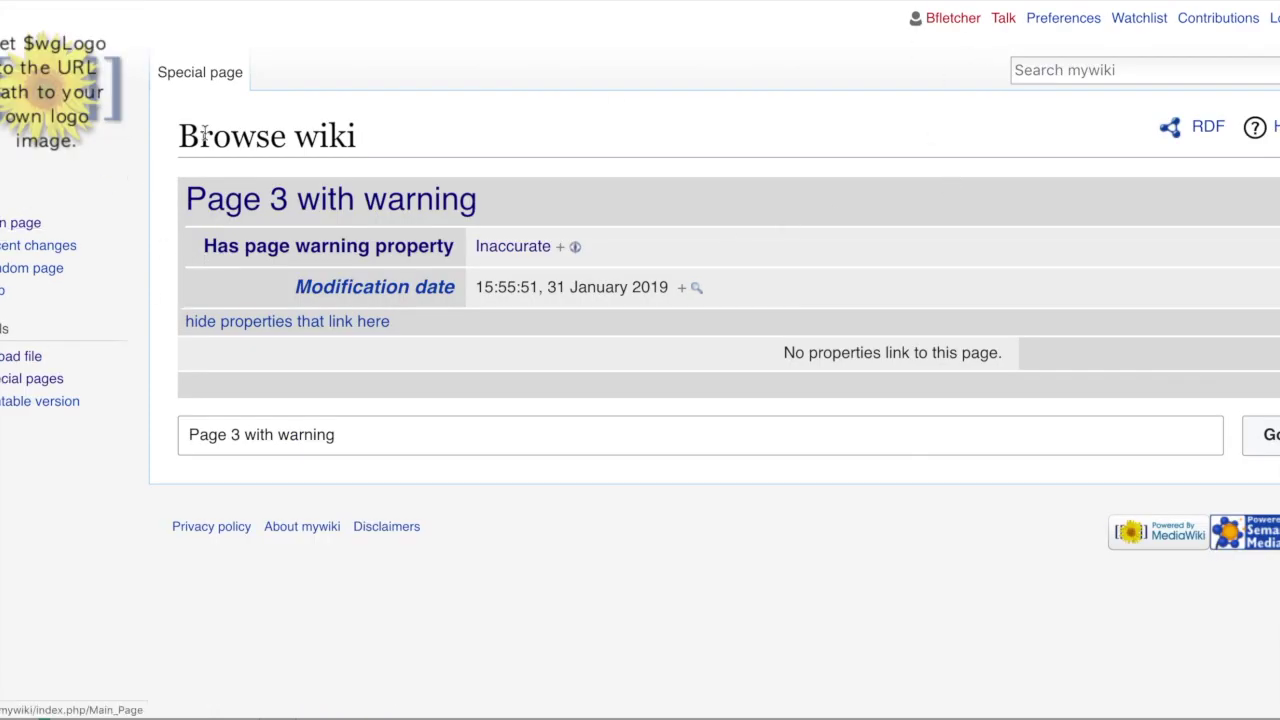
Change Page 3 with warning's warning reason to Draft, save it, and refresh the Has page warning property page.
{"action": "left_click", "coordinate": [240, 197]}
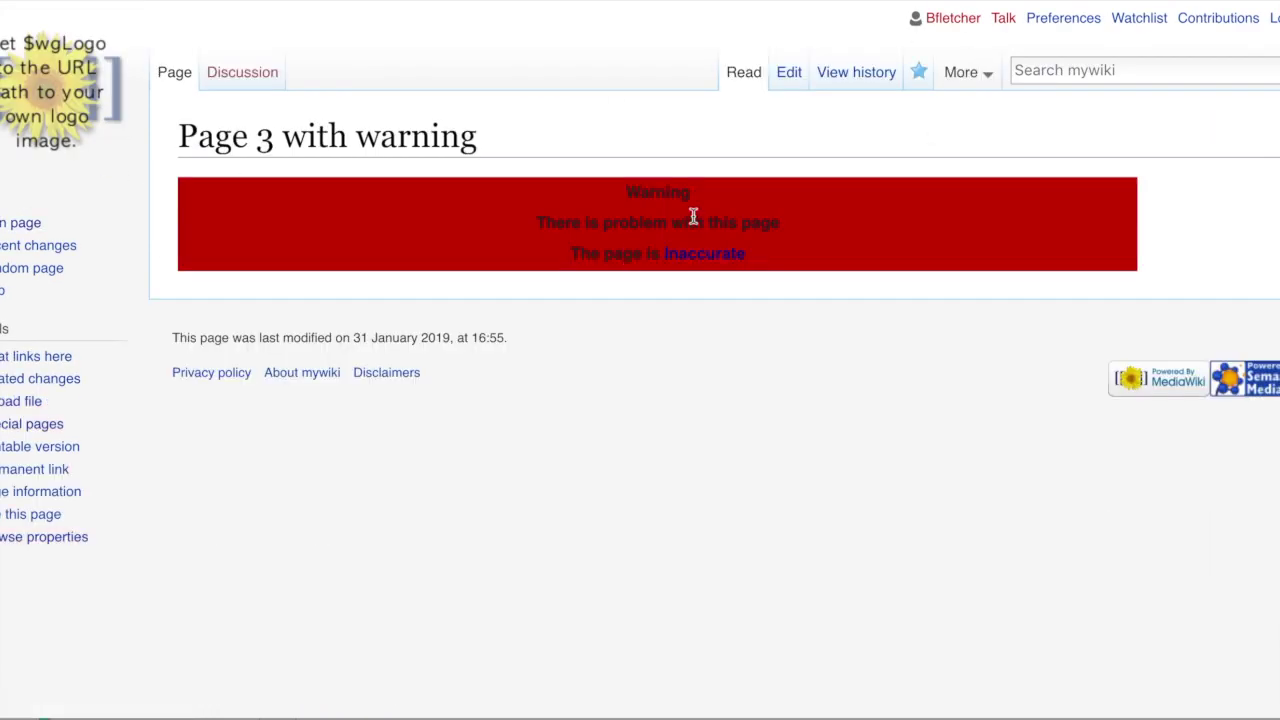
{"action": "left_click", "coordinate": [781, 75]}
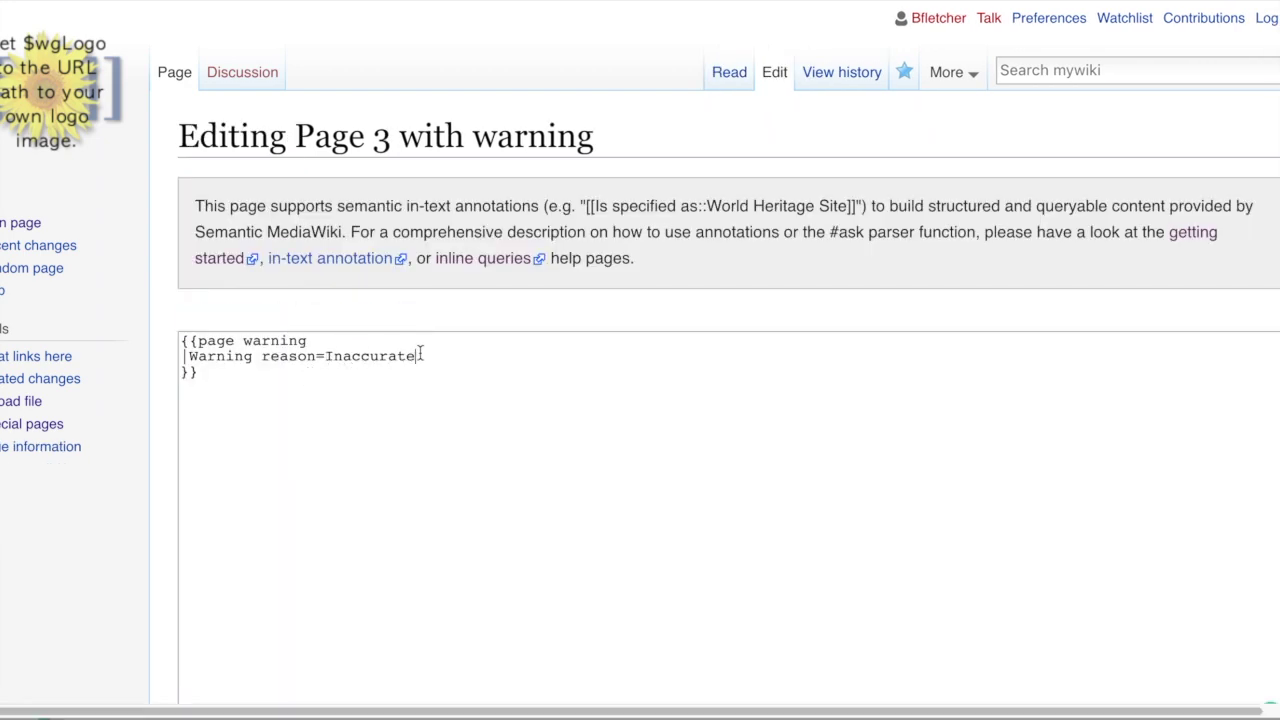
{"action": "left_click_drag", "start_coordinate": [420, 356], "coordinate": [328, 356]}
{"action": "type", "text": "Draft"}
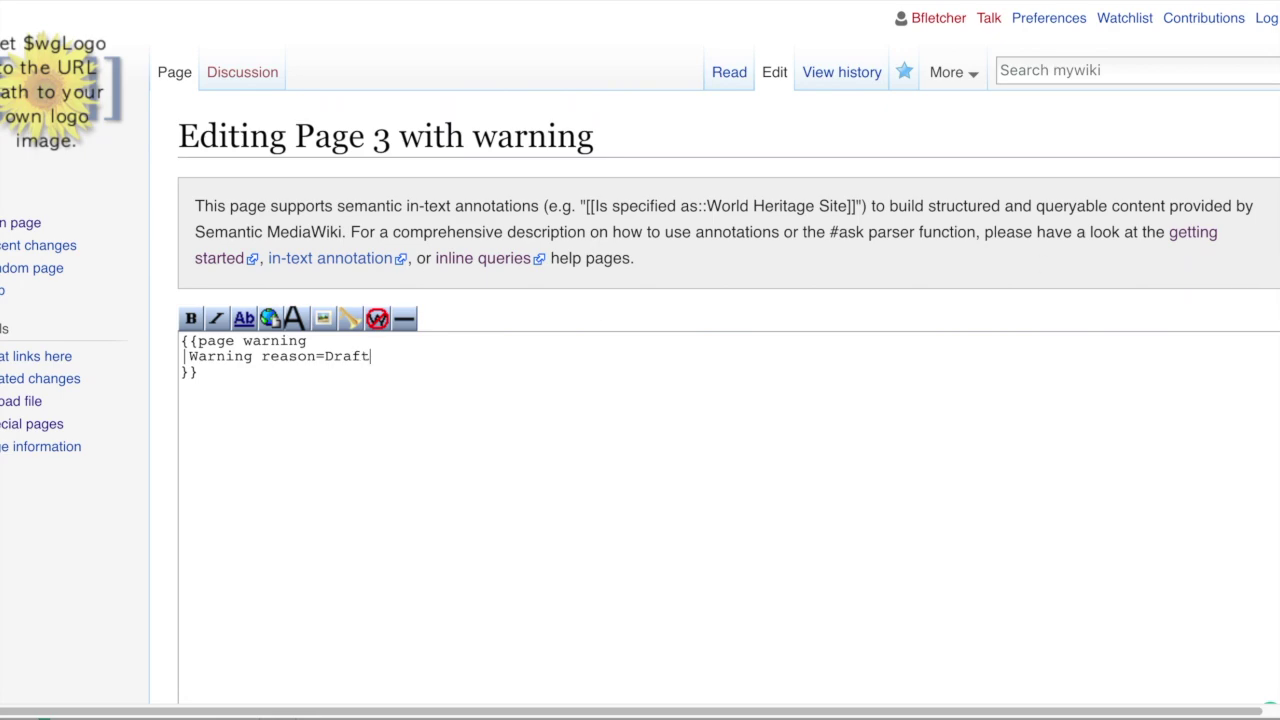
{"action": "scroll", "coordinate": [700, 400], "scroll_direction": "down", "scroll_amount": 5}
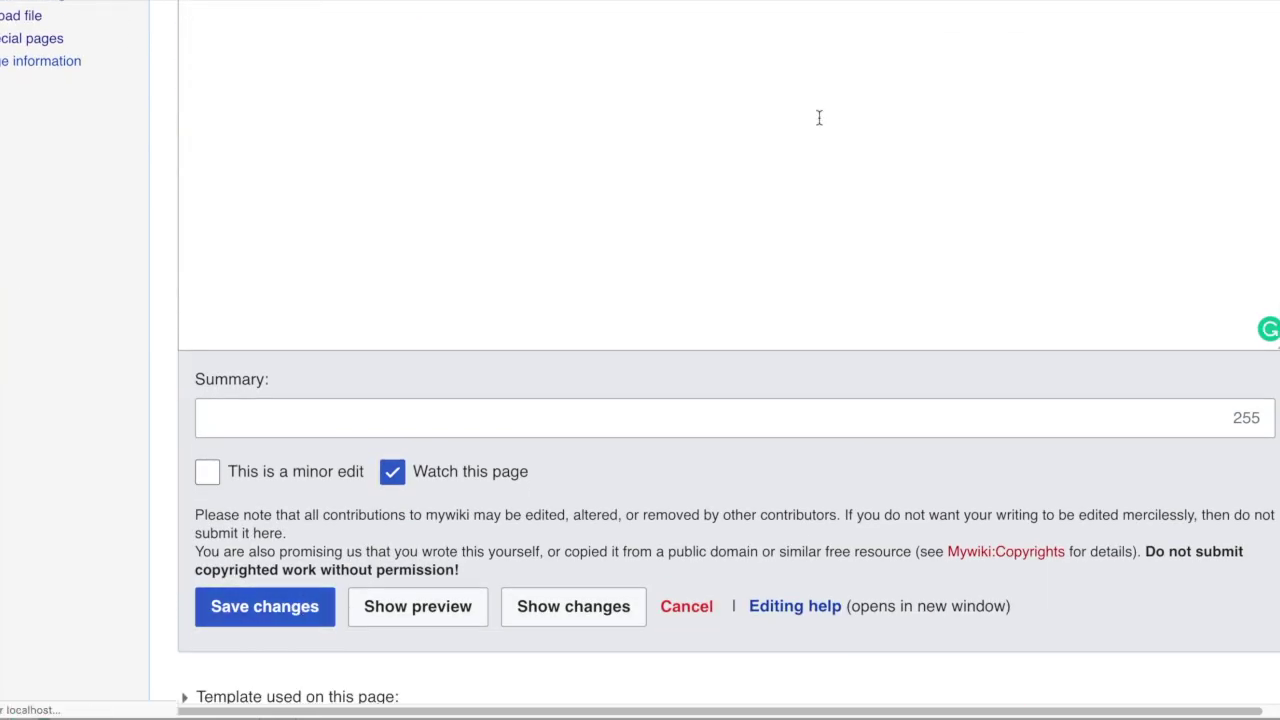
{"action": "key", "text": "ctrl+alt+s"}
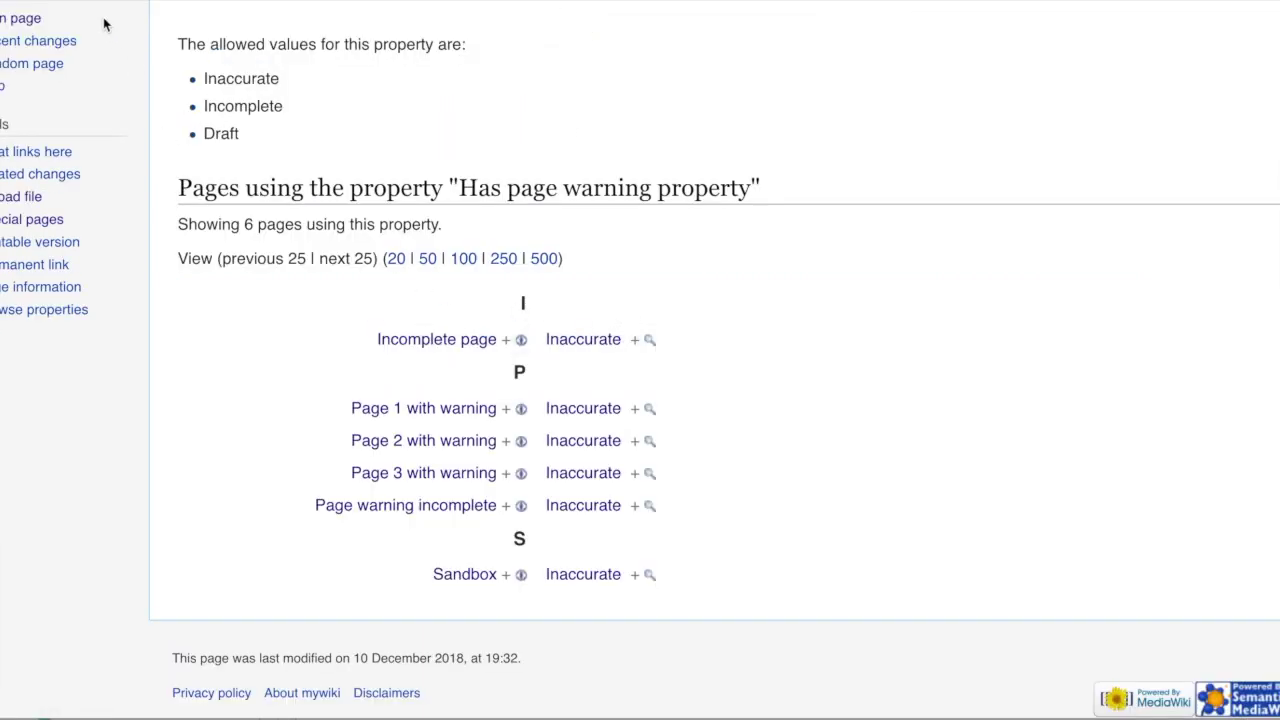
{"action": "key", "text": "F5"}
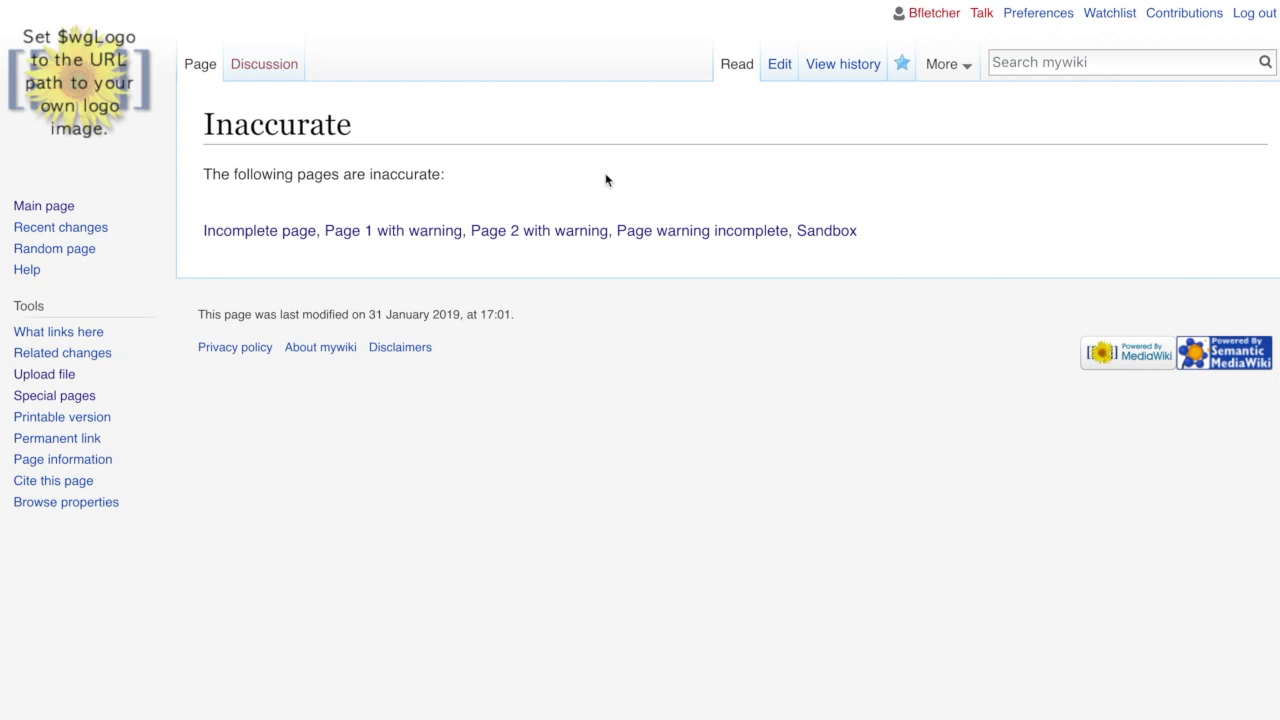
Examine the #ask query in the Inaccurate page's source and save the page without edits.
{"action": "left_click", "coordinate": [779, 66]}
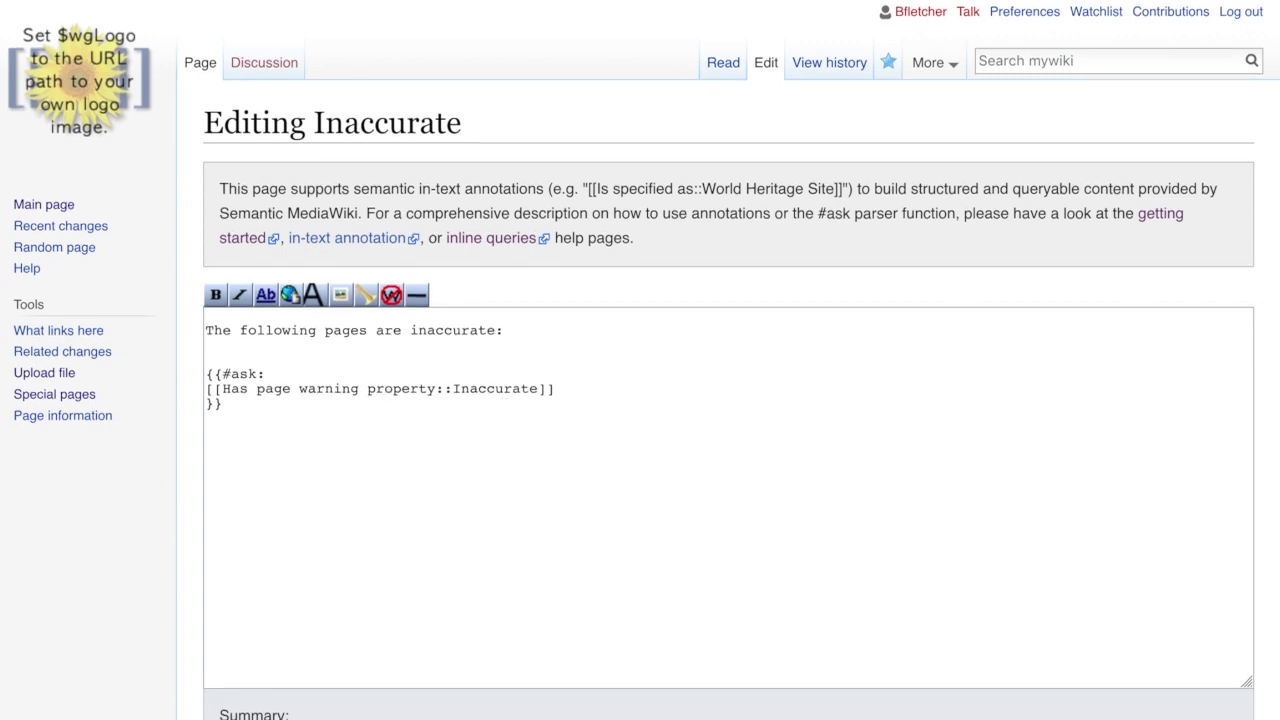
{"action": "scroll", "coordinate": [640, 400], "scroll_direction": "down", "scroll_amount": 3}
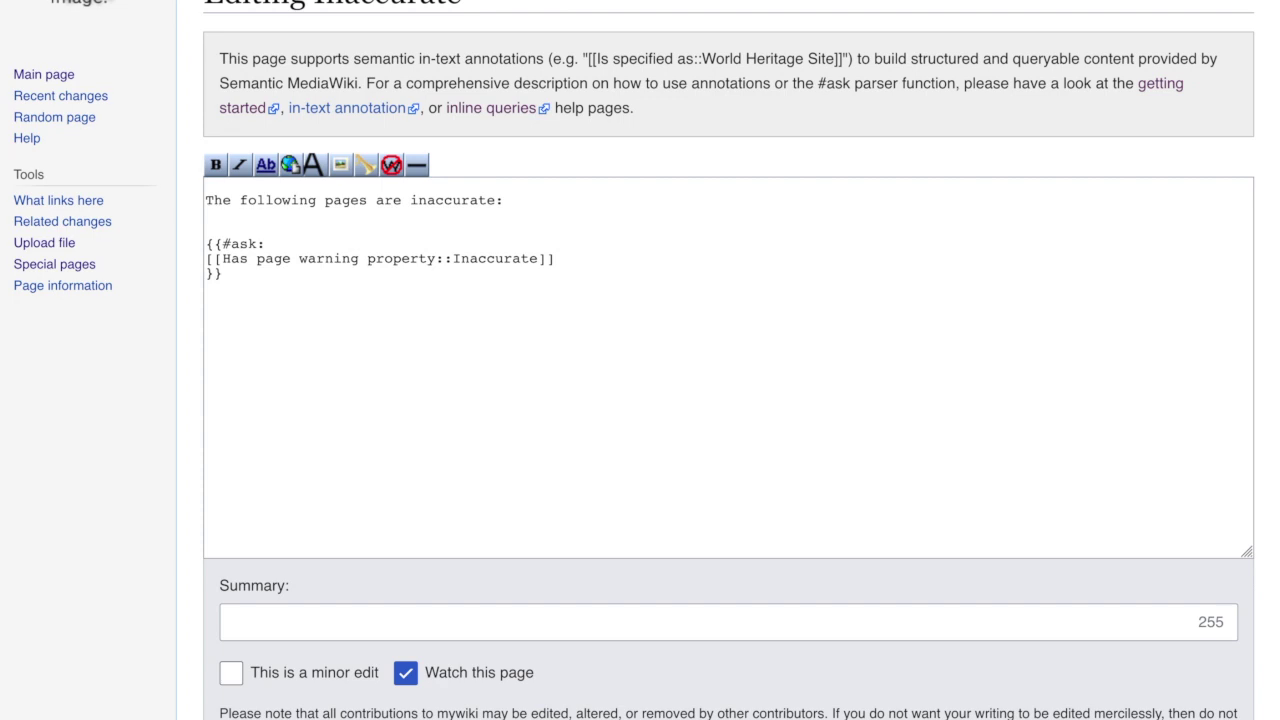
{"action": "scroll", "coordinate": [640, 400], "scroll_direction": "down", "scroll_amount": 2}
{"action": "scroll", "coordinate": [640, 400], "scroll_direction": "up", "scroll_amount": 1}
{"action": "scroll", "coordinate": [1268, 286], "scroll_direction": "up", "scroll_amount": 3}
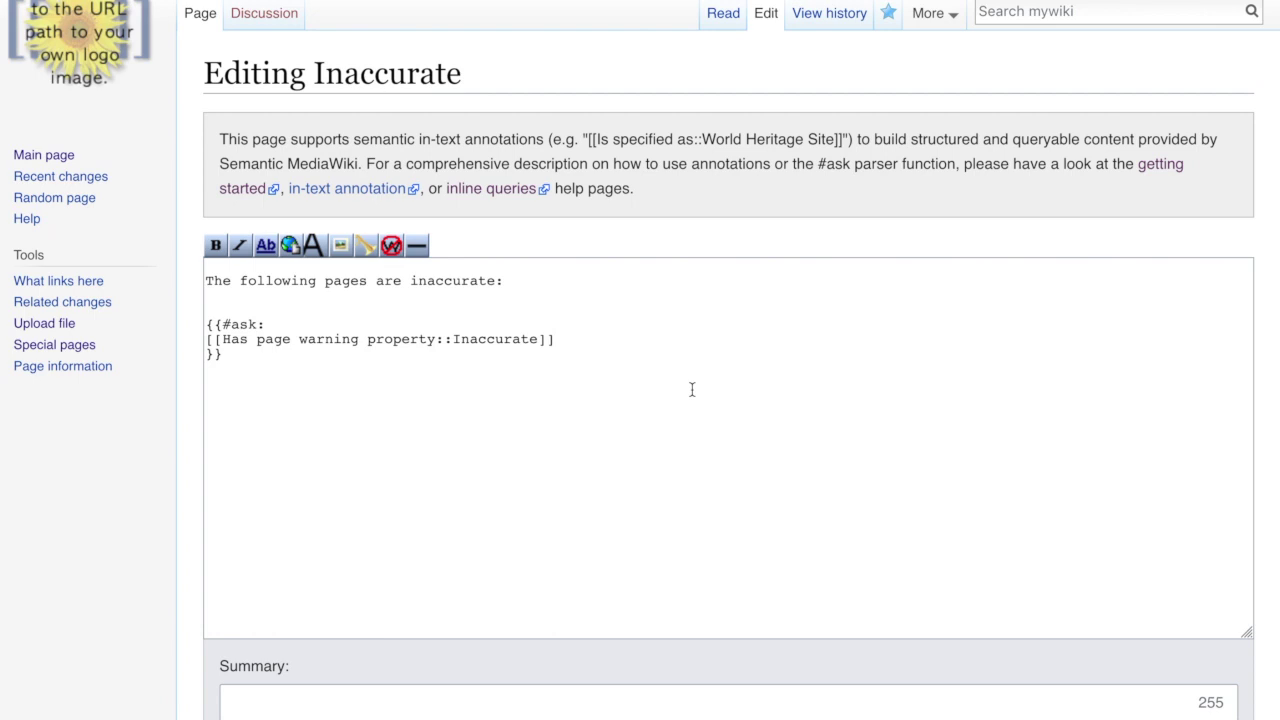
{"action": "scroll", "coordinate": [1268, 360], "scroll_direction": "down", "scroll_amount": 6}
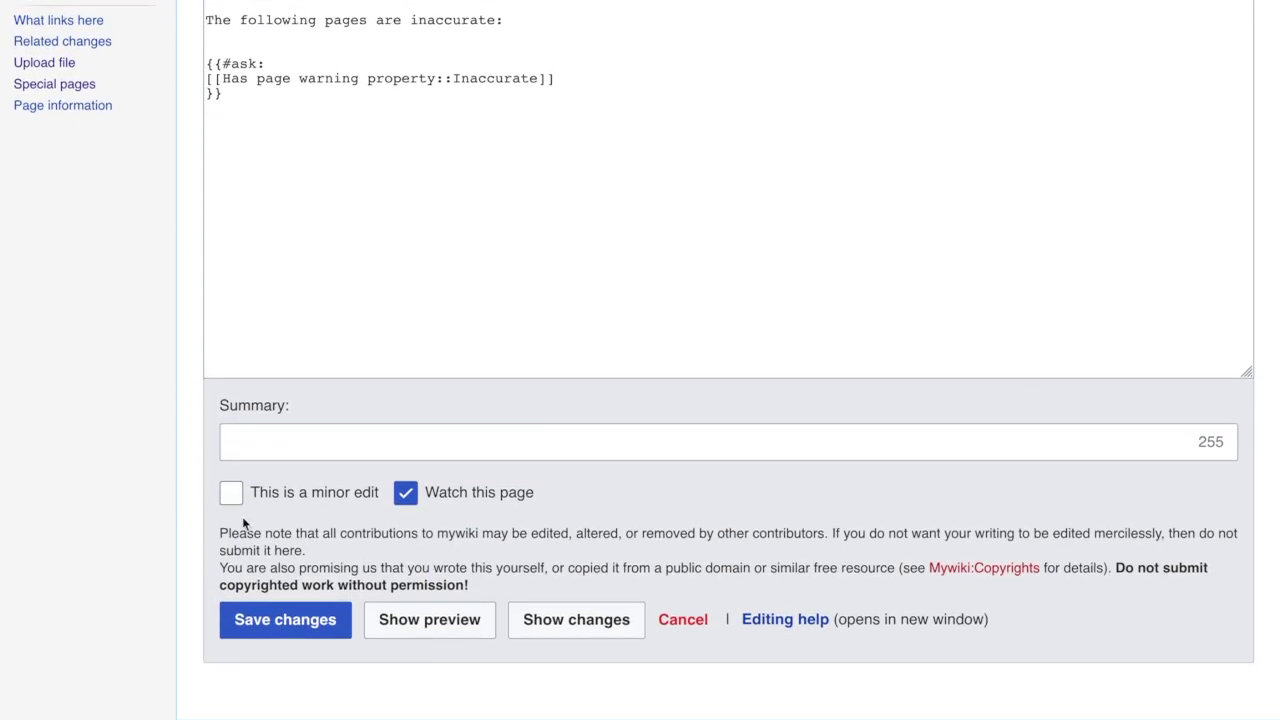
{"action": "left_click", "coordinate": [290, 617]}
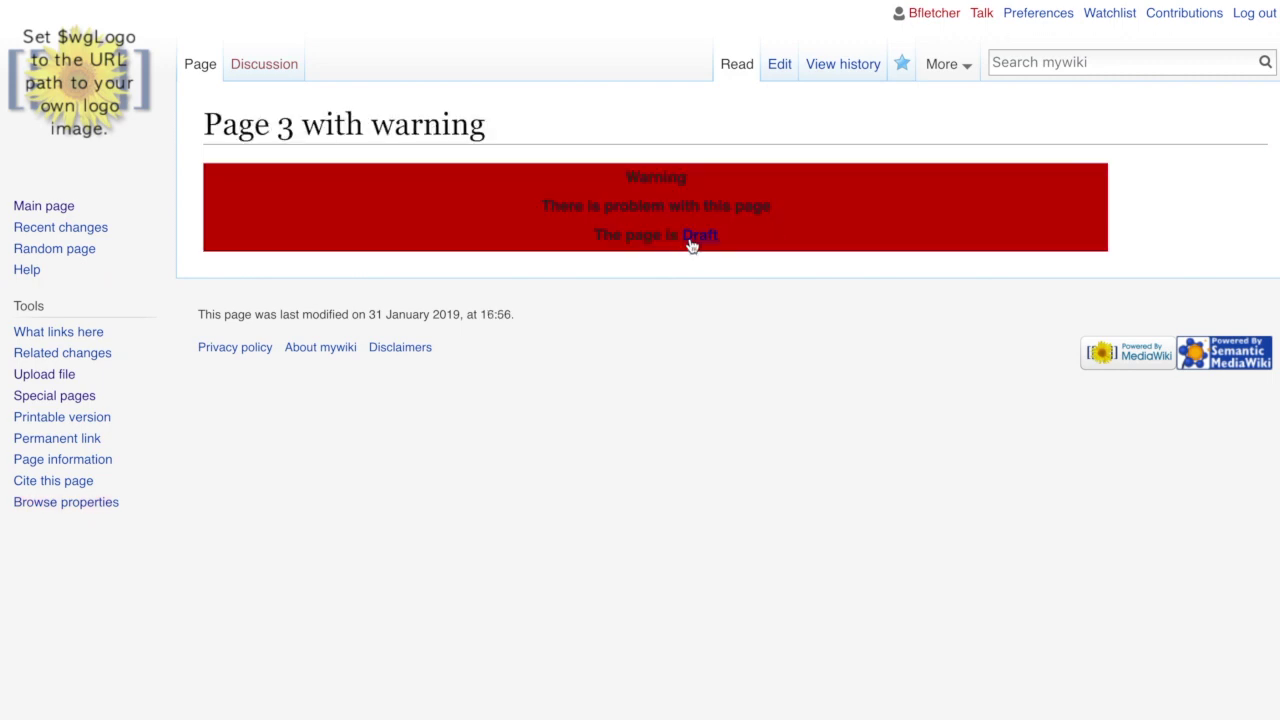
Clear the warning reason value in Page 3 with warning's template call and save the page.
{"action": "left_click", "coordinate": [782, 63]}
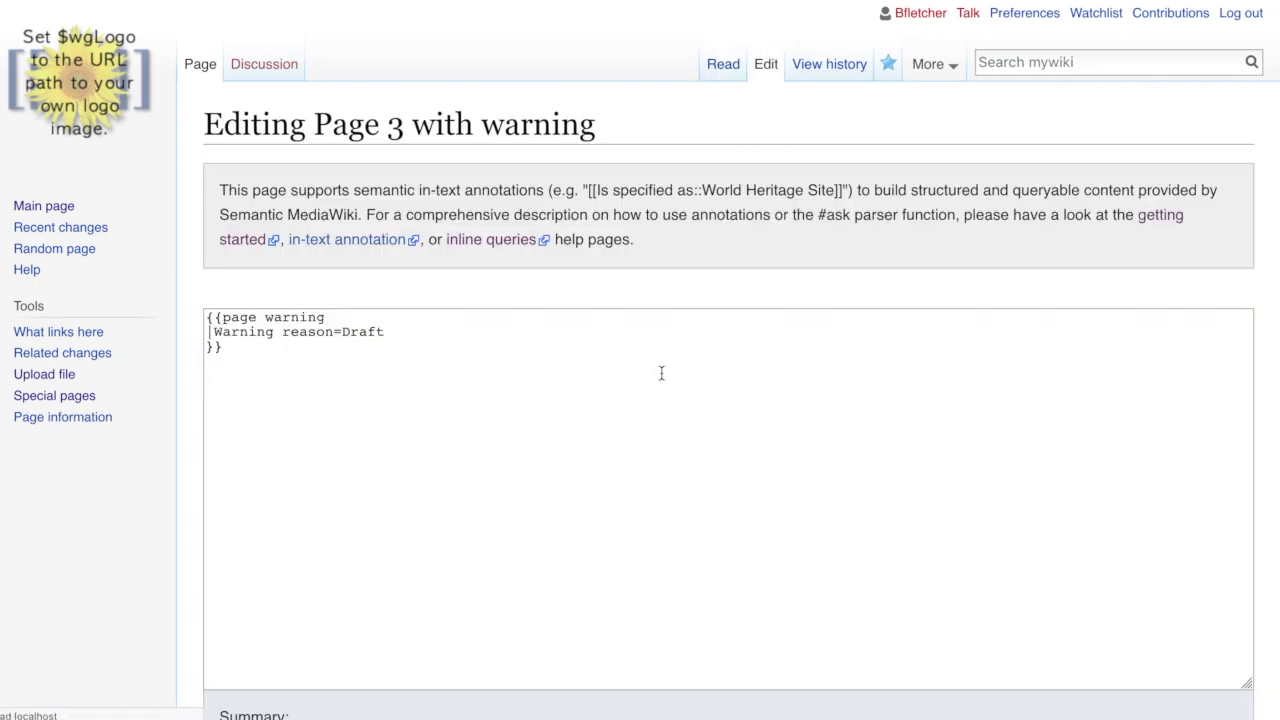
{"action": "left_click", "coordinate": [394, 332]}
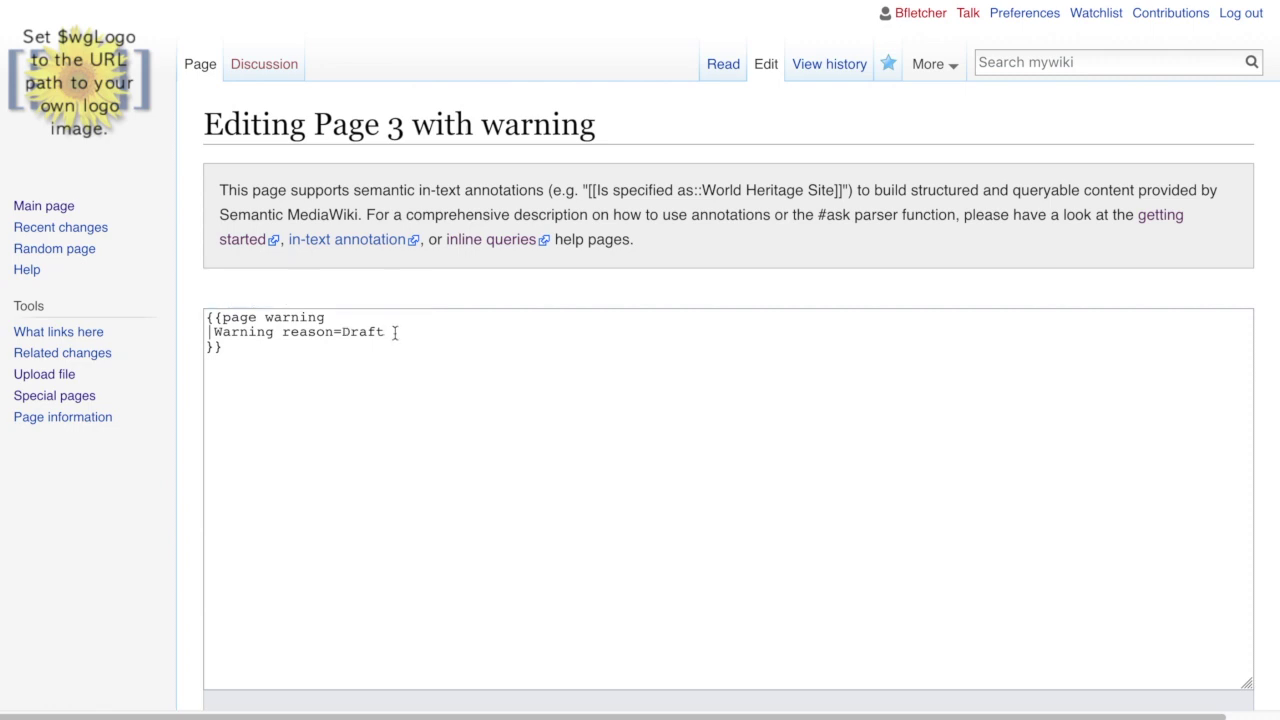
{"action": "key", "text": "BackSpace"}
{"action": "key", "text": "BackSpace"}
{"action": "key", "text": "BackSpace"}
{"action": "key", "text": "BackSpace"}
{"action": "key", "text": "BackSpace"}
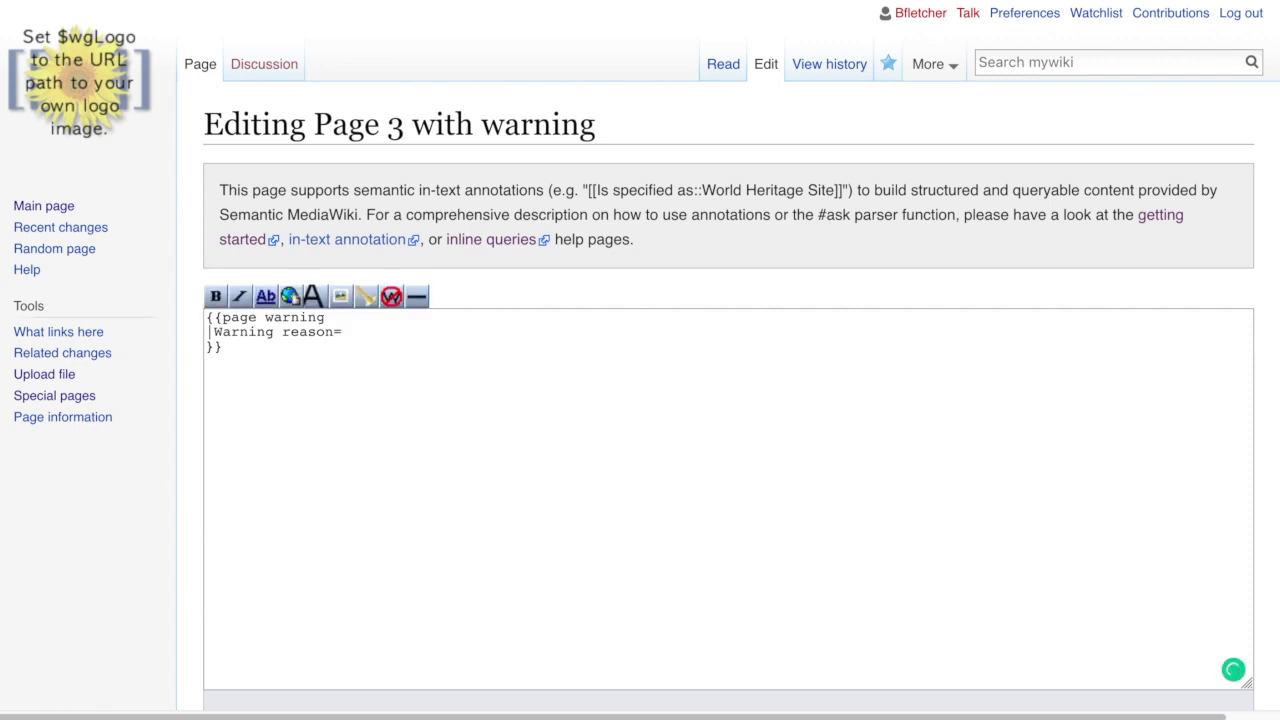
{"action": "left_click", "coordinate": [343, 349]}
{"action": "scroll", "coordinate": [640, 400], "scroll_direction": "down", "scroll_amount": 3}
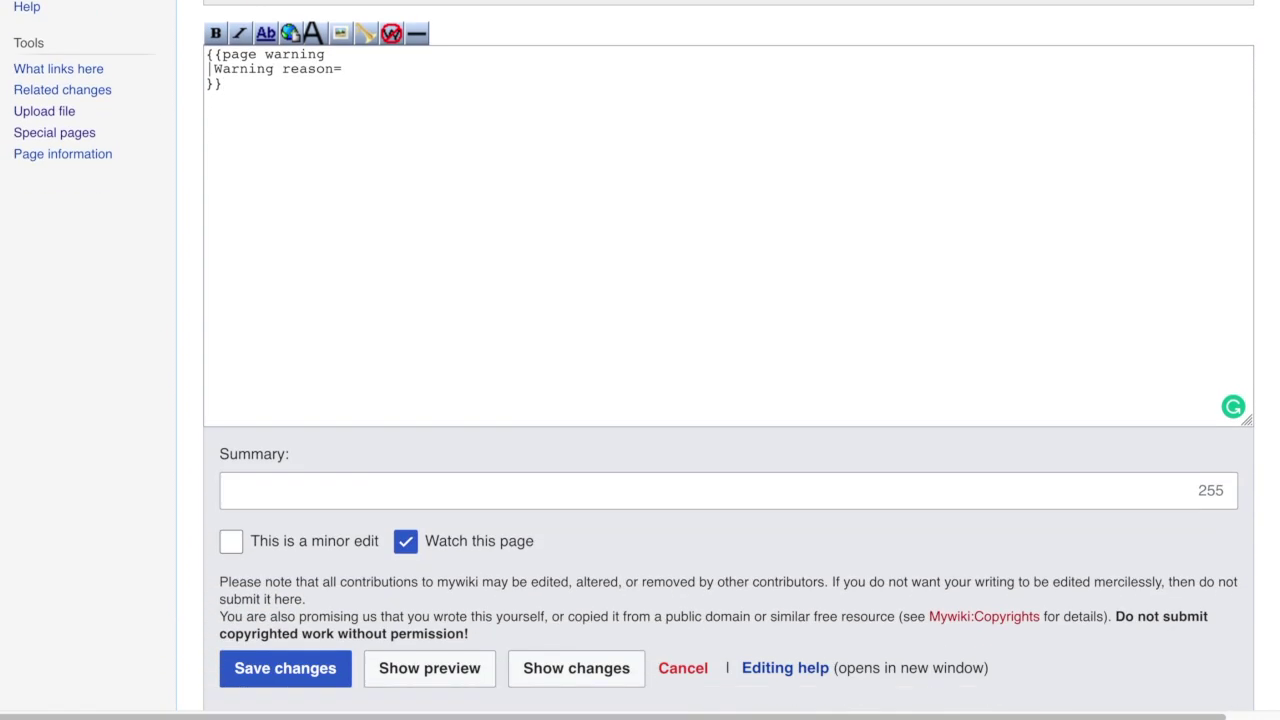
{"action": "left_click", "coordinate": [289, 650]}
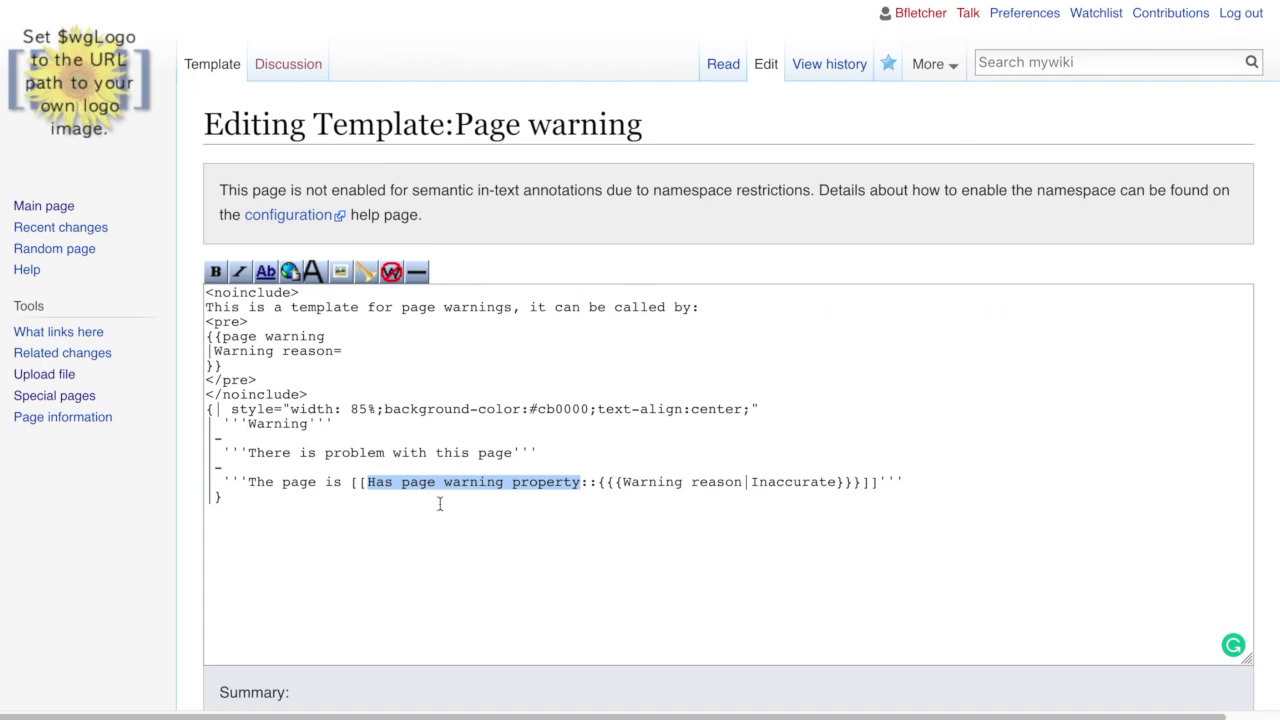
Check the Warning reason default in the Page warning template's source, save it, and reload Page 3 with warning.
{"action": "left_click", "coordinate": [439, 504]}
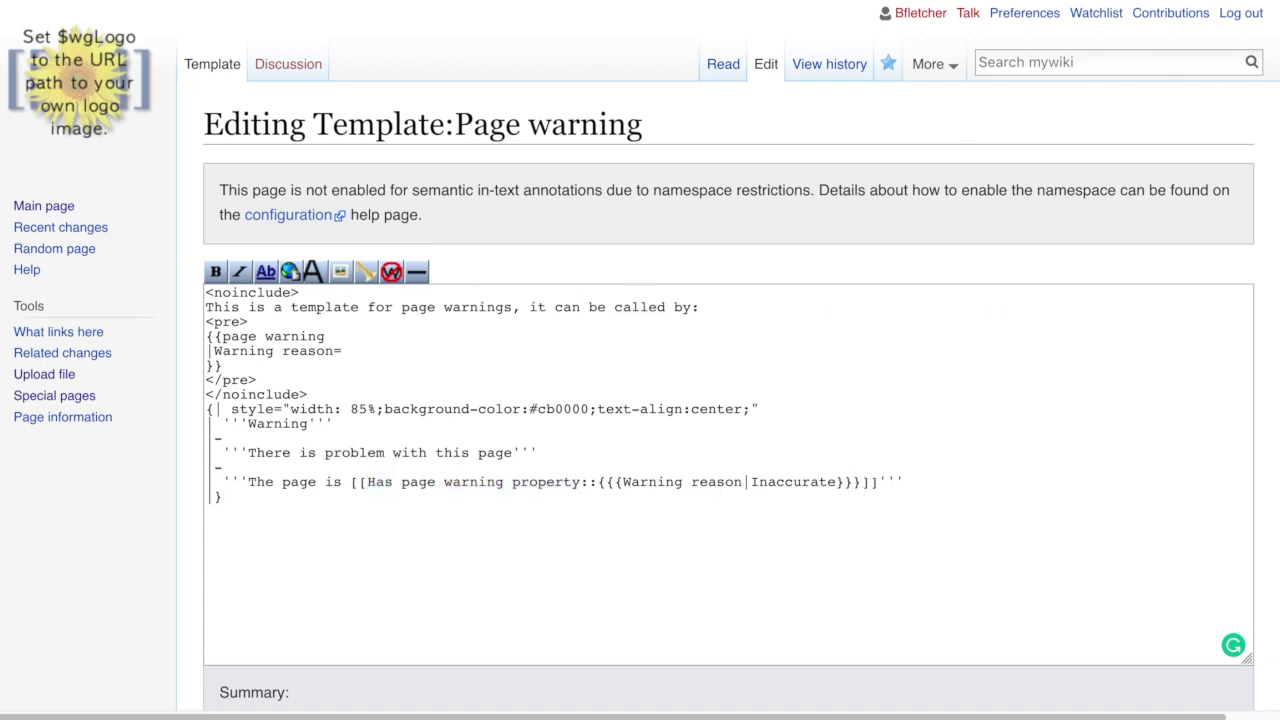
{"action": "scroll", "coordinate": [446, 560], "scroll_direction": "down", "scroll_amount": 3}
{"action": "left_click", "coordinate": [292, 698]}
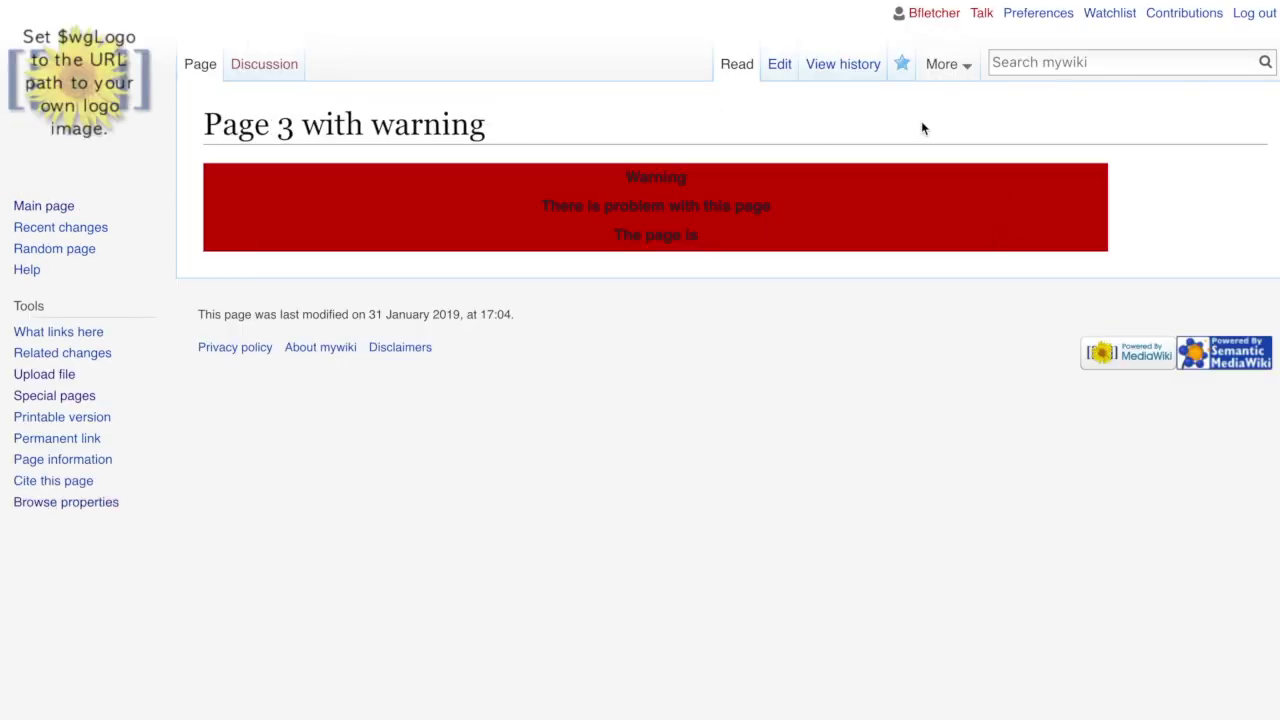
{"action": "key", "text": "F5"}
Remove the whole Warning reason line from Page 3 with warning's template call and save the page.
{"action": "left_click", "coordinate": [781, 65]}
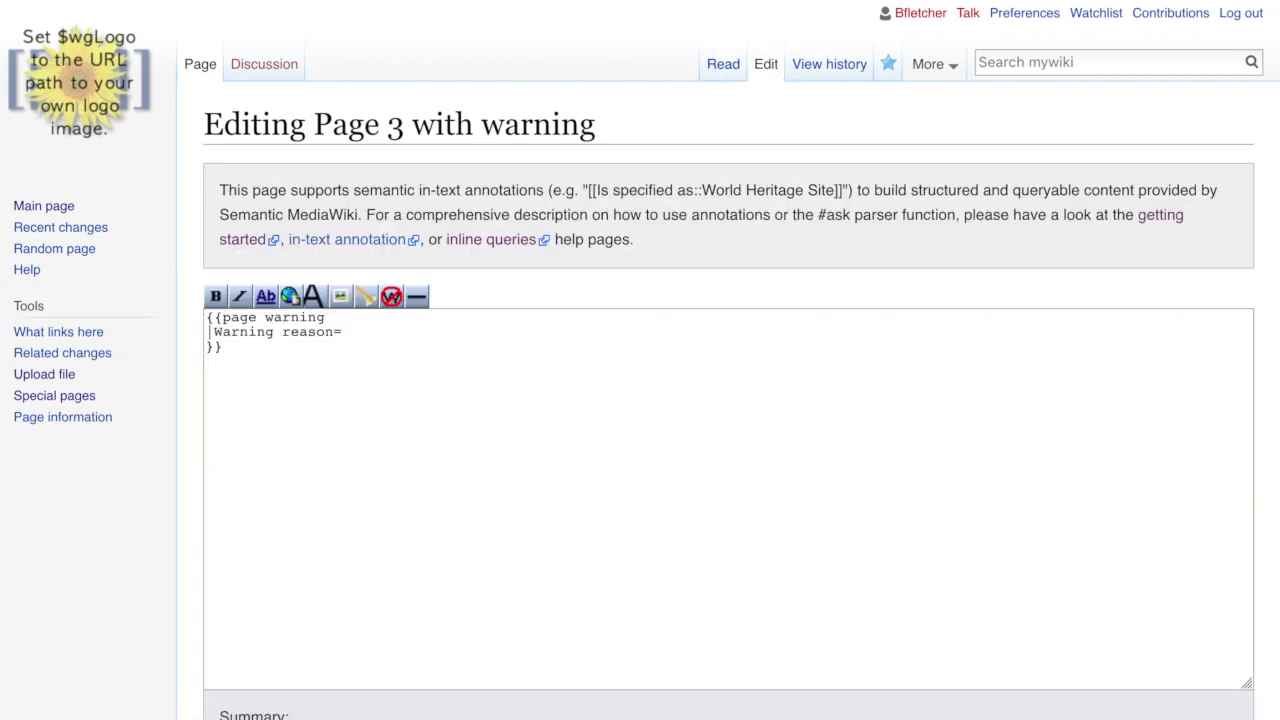
{"action": "left_click", "coordinate": [351, 333]}
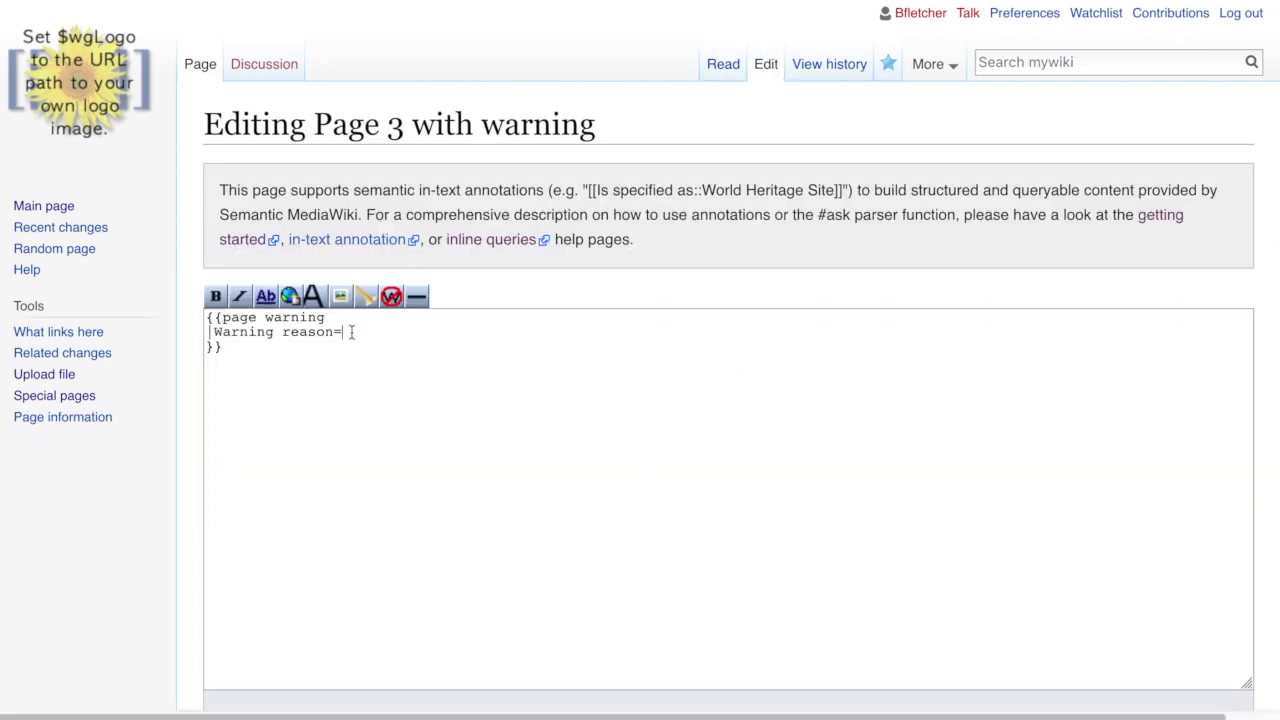
{"action": "left_click_drag", "start_coordinate": [371, 337], "coordinate": [182, 336]}
{"action": "key", "text": "BackSpace"}
{"action": "key", "text": "BackSpace"}
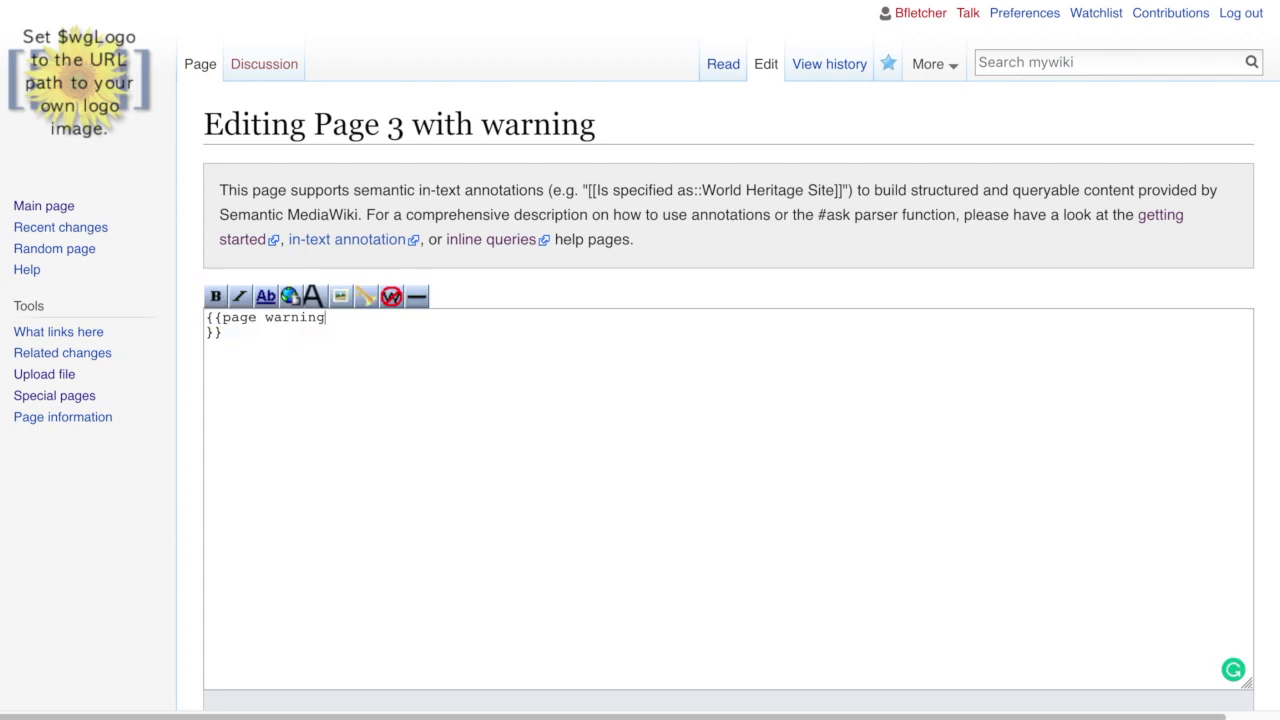
{"action": "scroll", "coordinate": [640, 400], "scroll_direction": "down", "scroll_amount": 4}
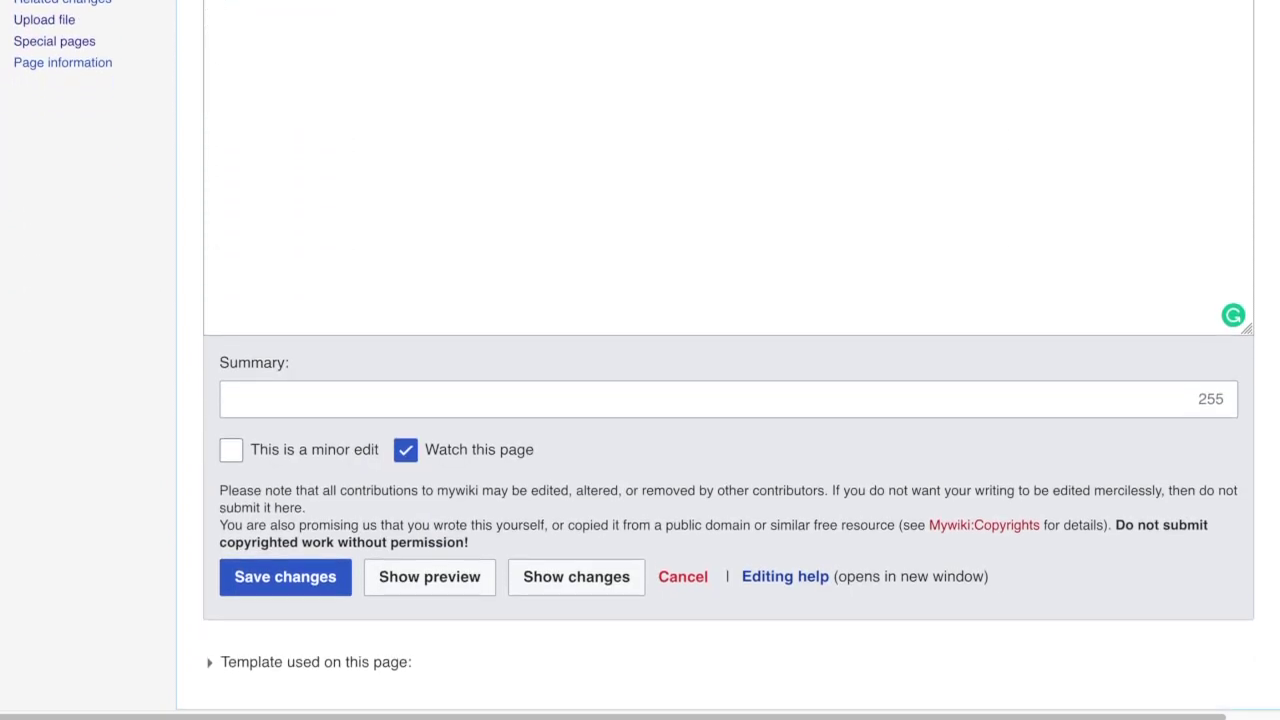
{"action": "left_click", "coordinate": [322, 582]}
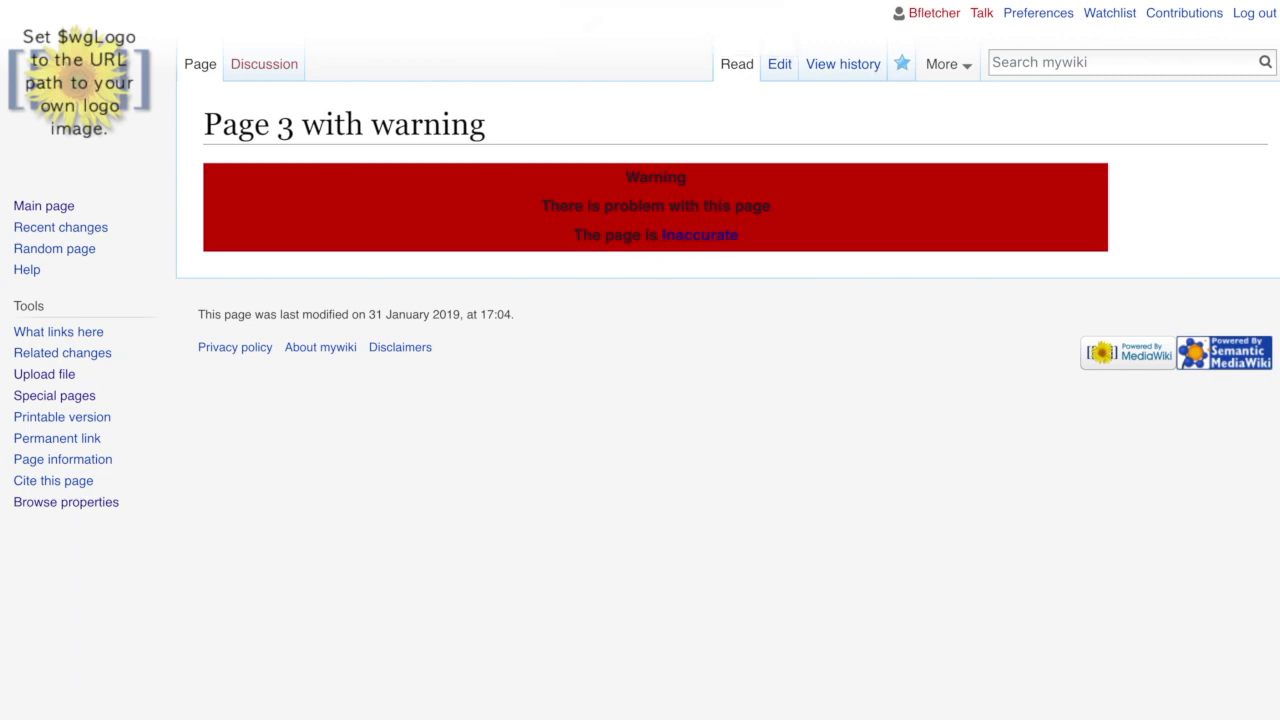
Open the Inaccurate page from Page 3's warning and resave it without edits to refresh its query list.
{"action": "left_click", "coordinate": [700, 234]}
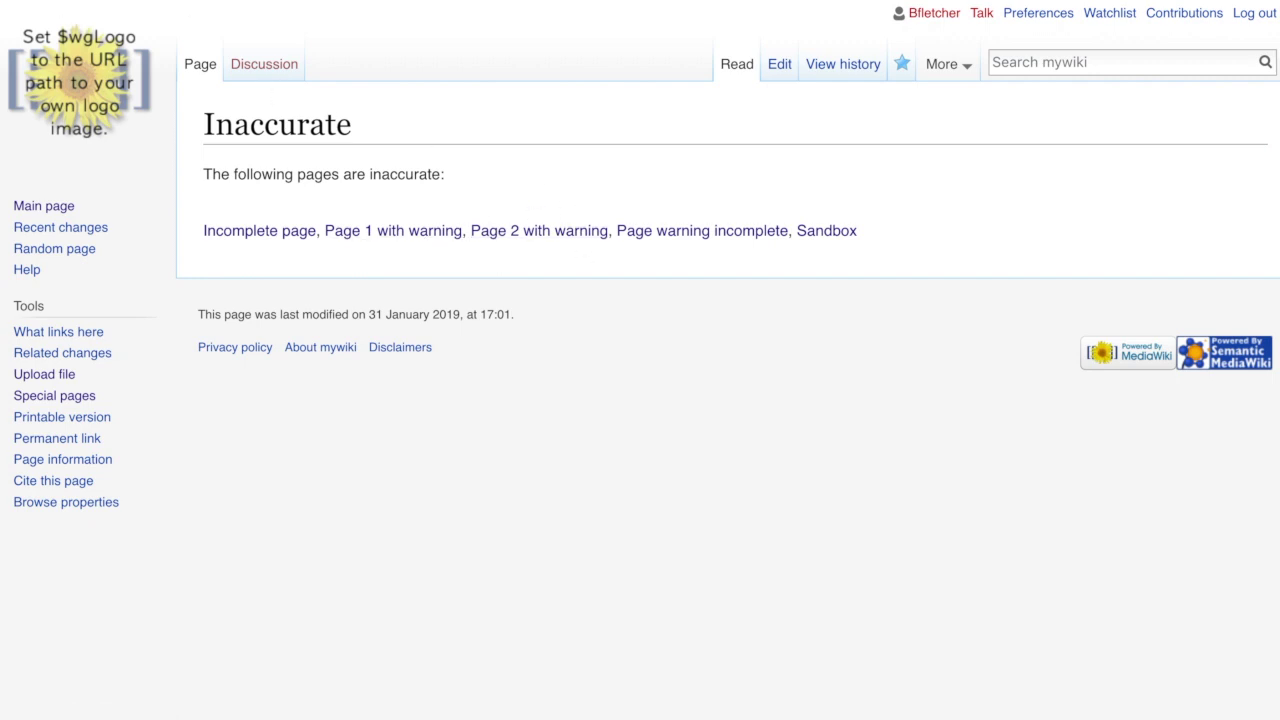
{"action": "left_click", "coordinate": [510, 232]}
{"action": "left_click", "coordinate": [776, 62]}
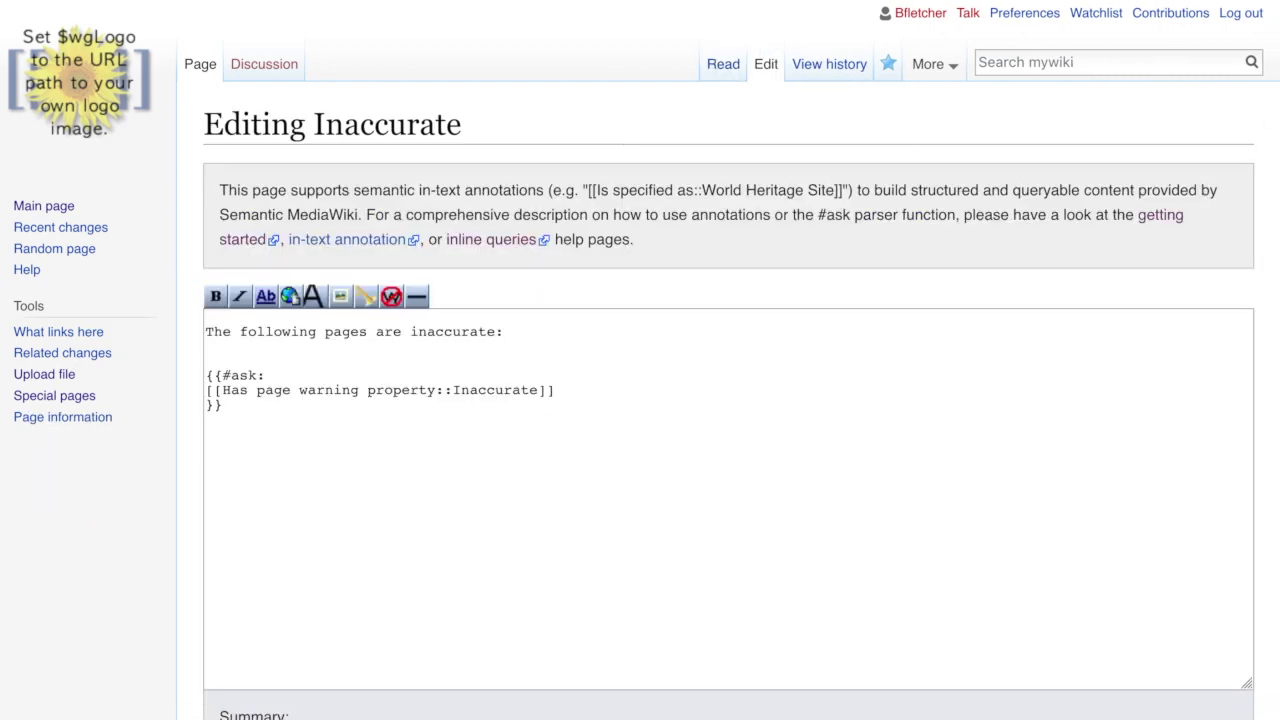
{"action": "scroll", "coordinate": [1080, 372], "scroll_direction": "down", "scroll_amount": 4}
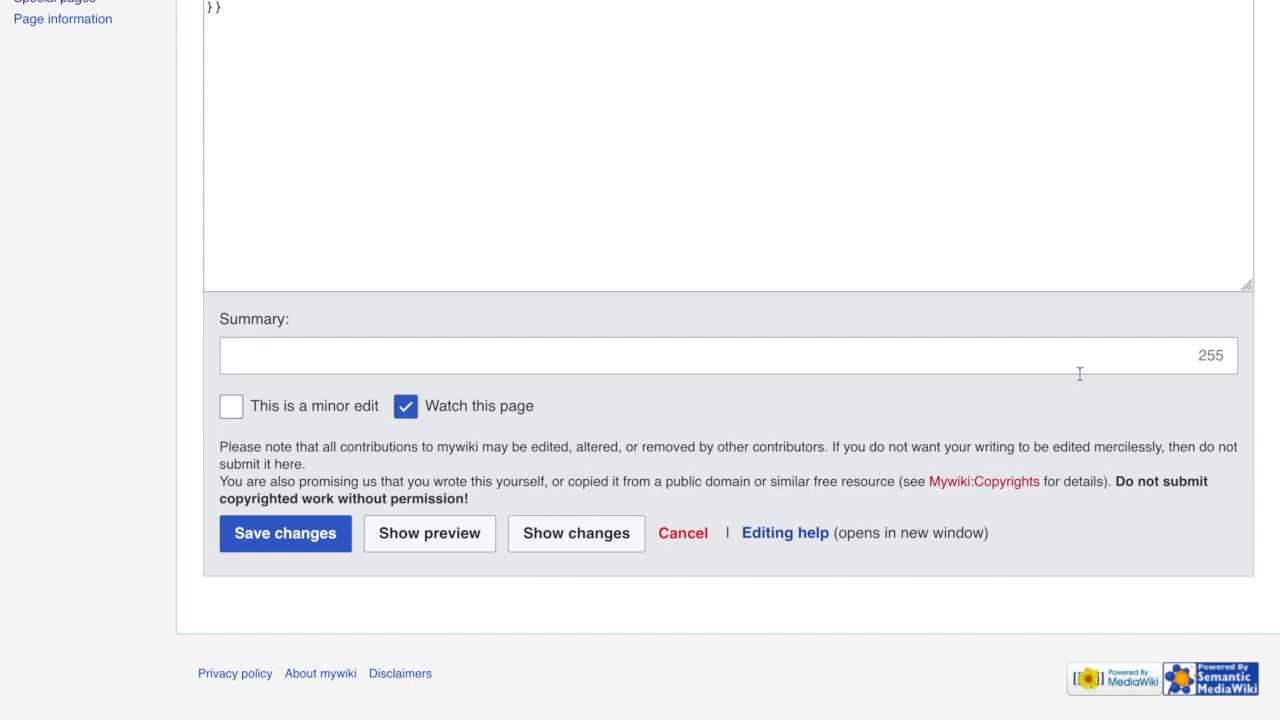
{"action": "left_click", "coordinate": [250, 532]}
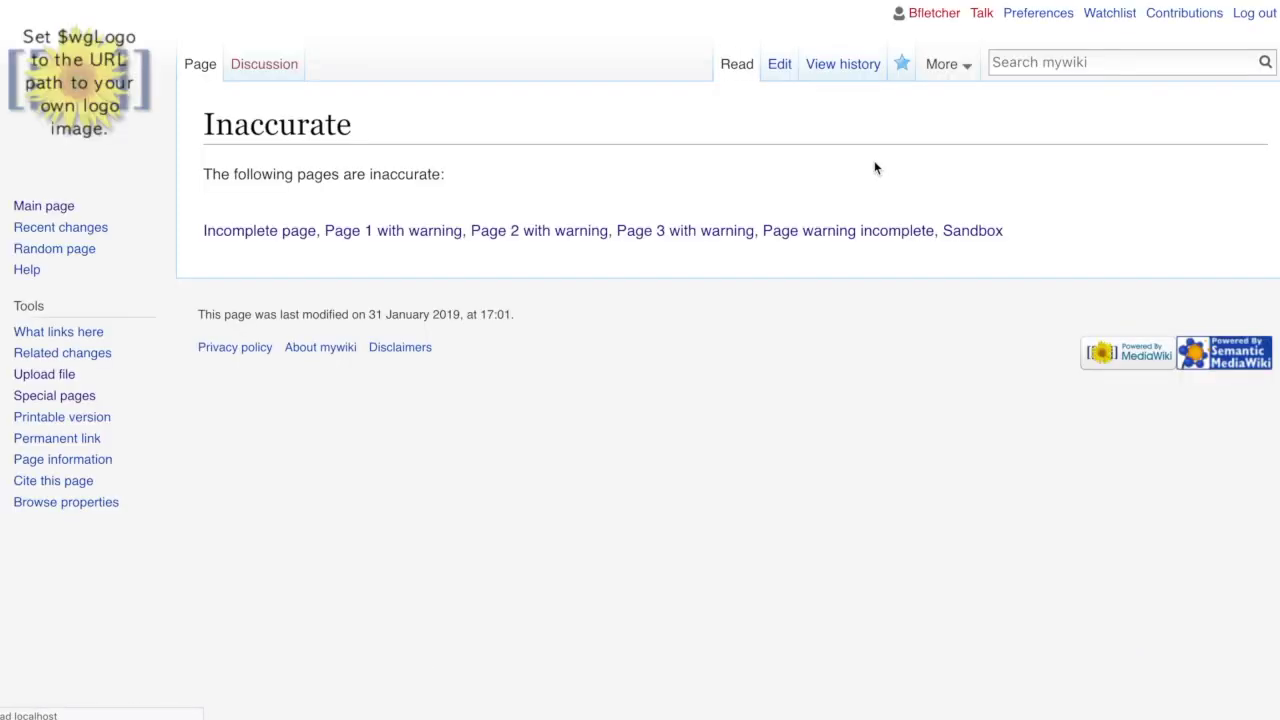